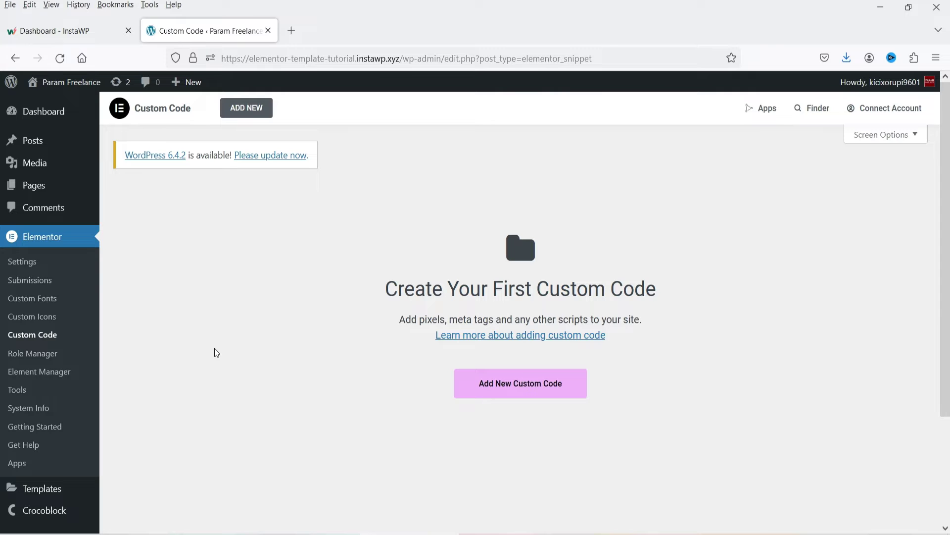
pyautogui.scroll(-3, 215, 278)
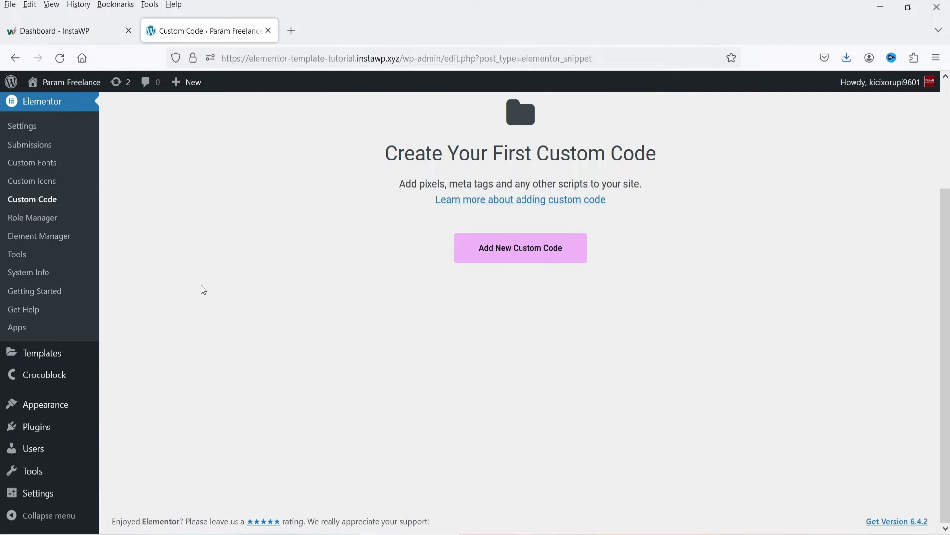
pyautogui.click(36, 426)
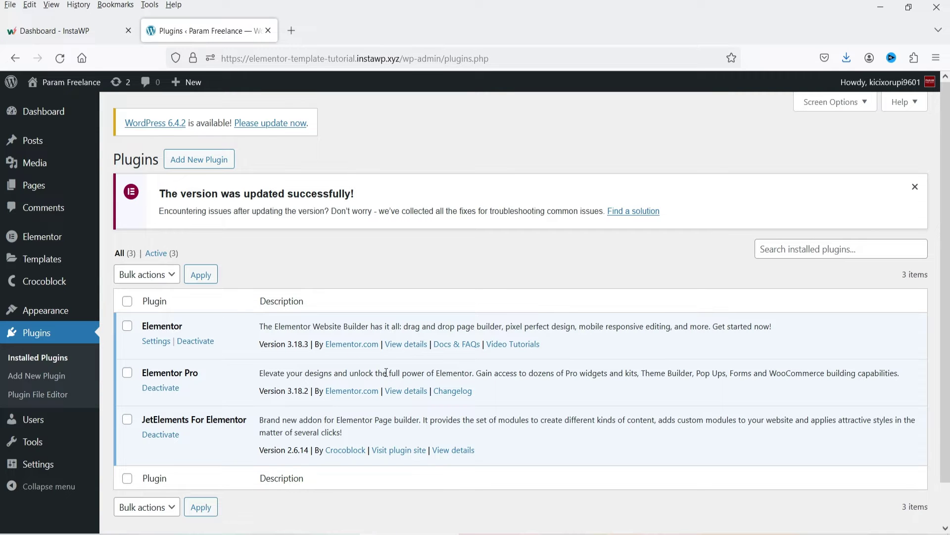
pyautogui.click(160, 387)
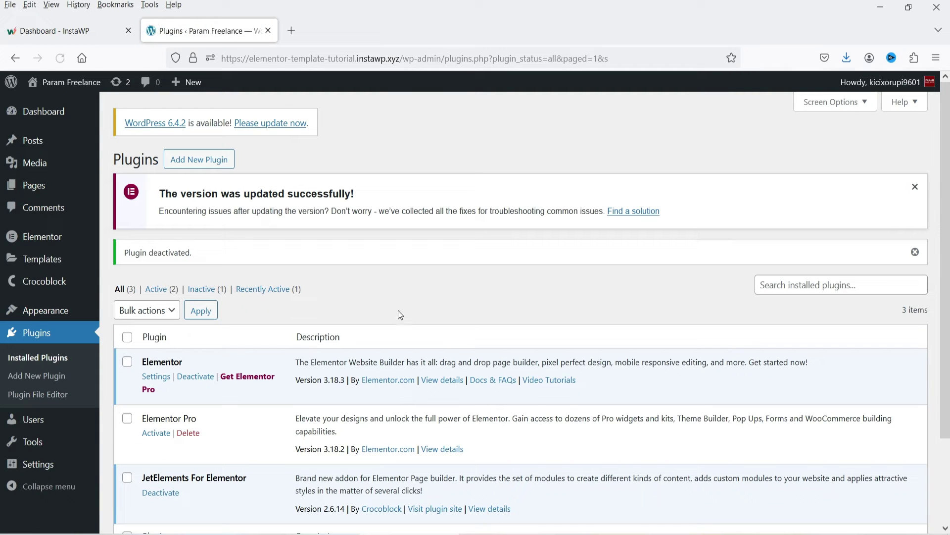
pyautogui.click(48, 239)
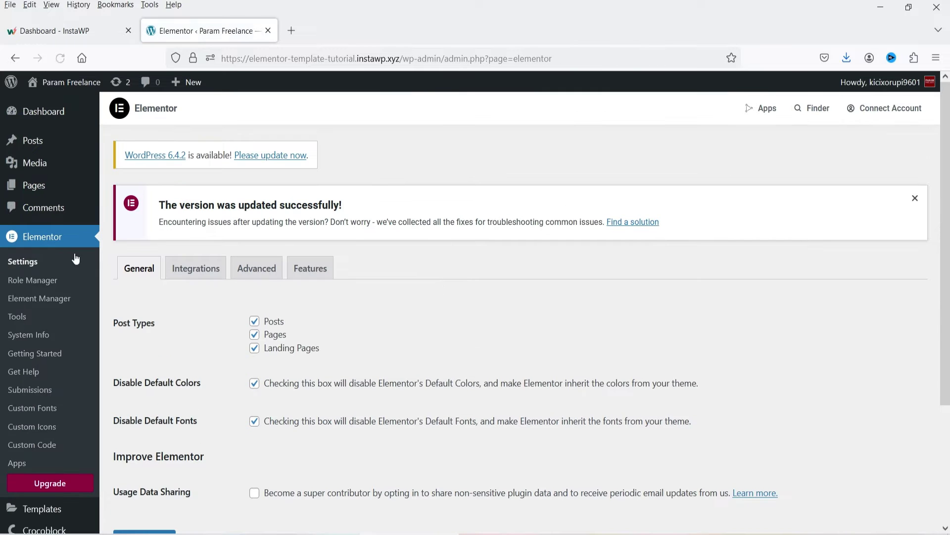
pyautogui.click(32, 444)
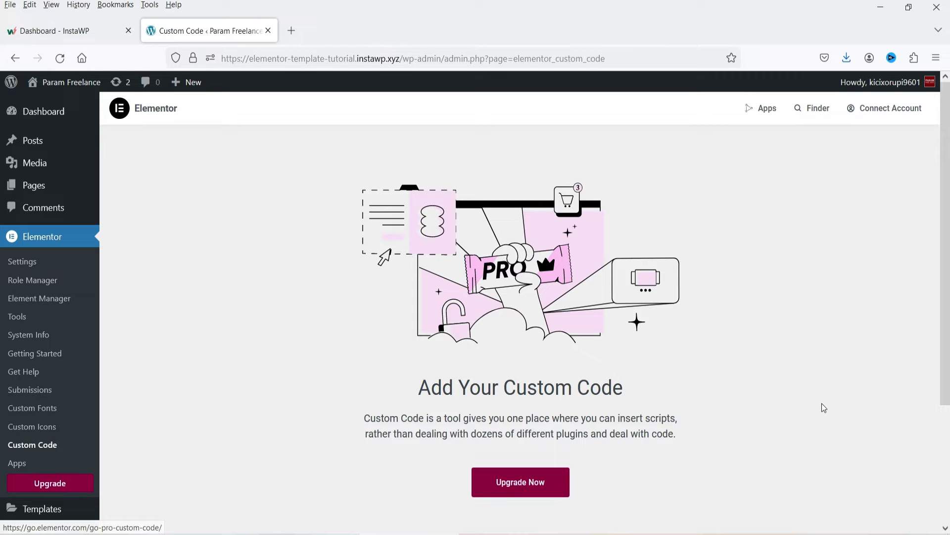
pyautogui.scroll(-3, 30, 329)
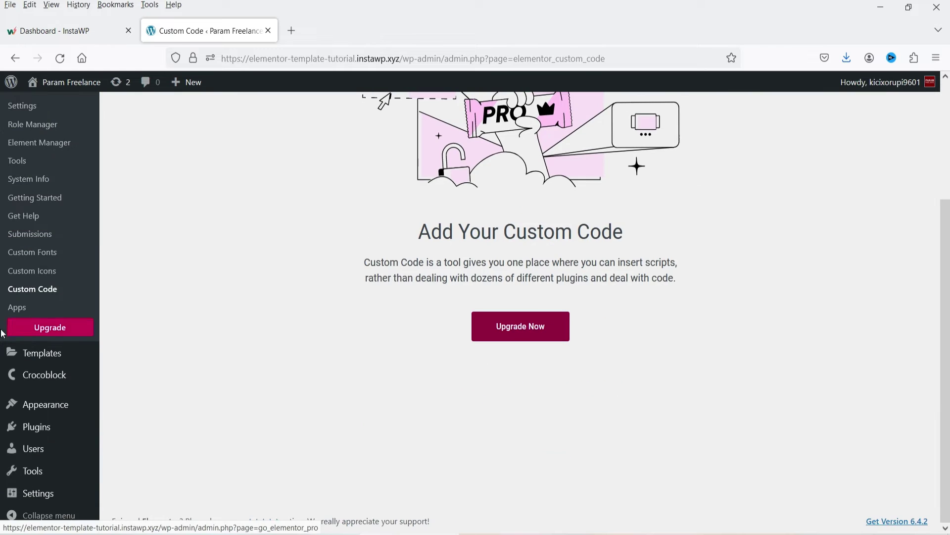
pyautogui.click(40, 435)
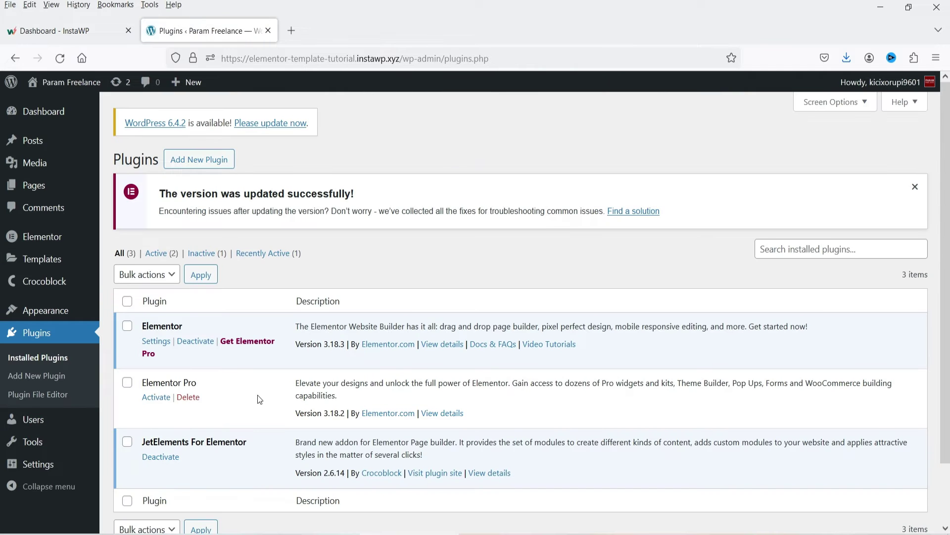
pyautogui.click(158, 397)
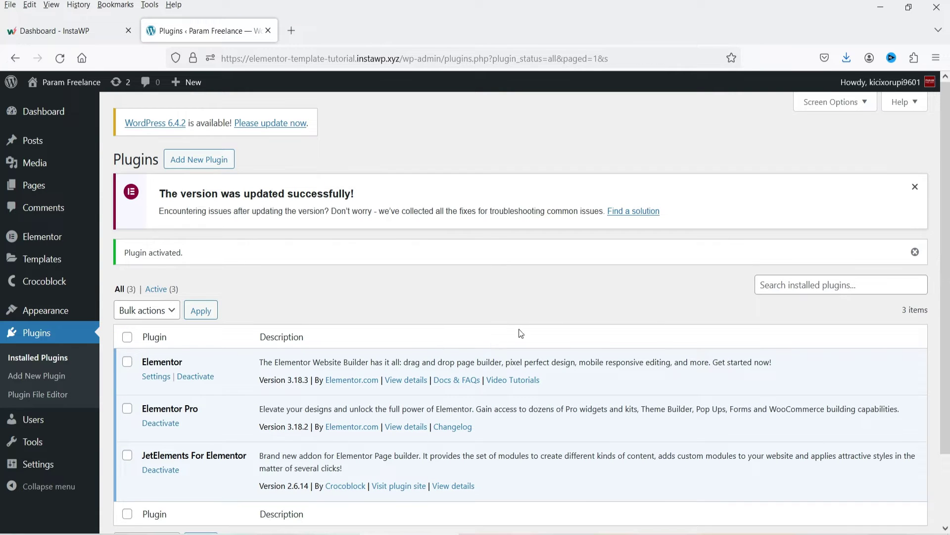
pyautogui.moveTo(45, 234)
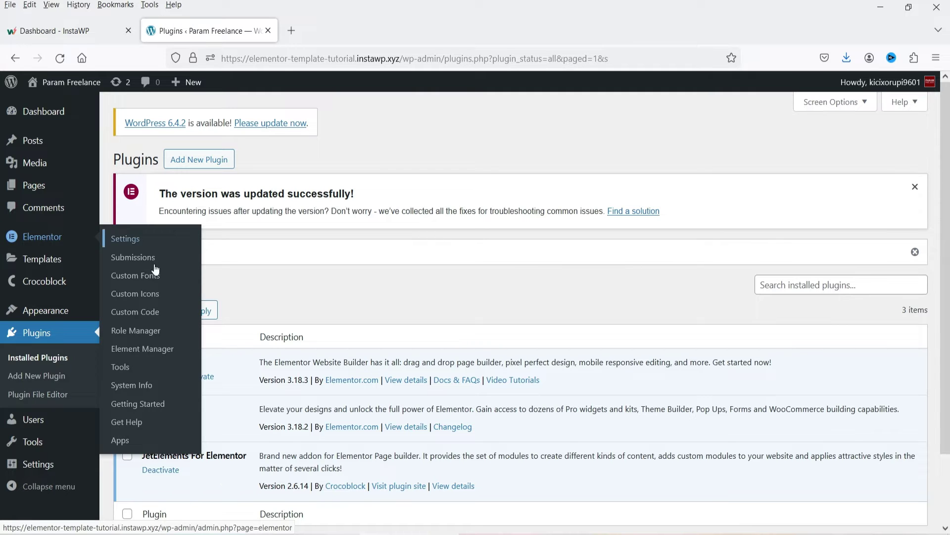
pyautogui.click(145, 312)
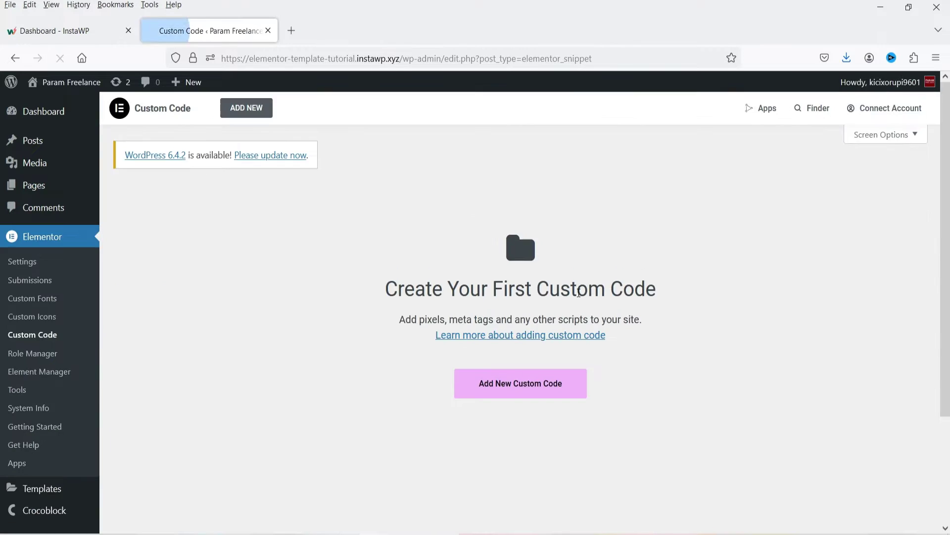
pyautogui.click(510, 391)
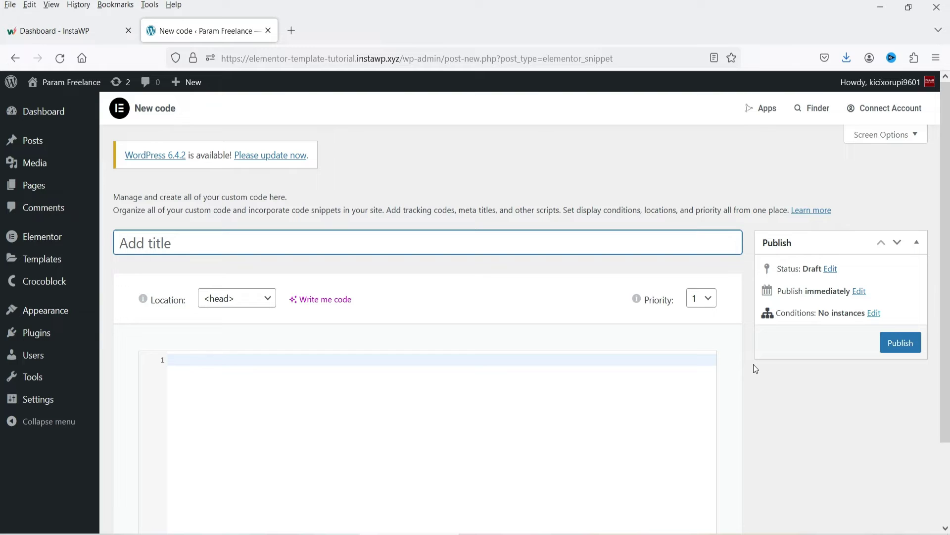
# Step: Title the snippet 'Google Analytics' and paste in the 9-line gtag.js tag copied from Analytics
pyautogui.write('Google Analytics')
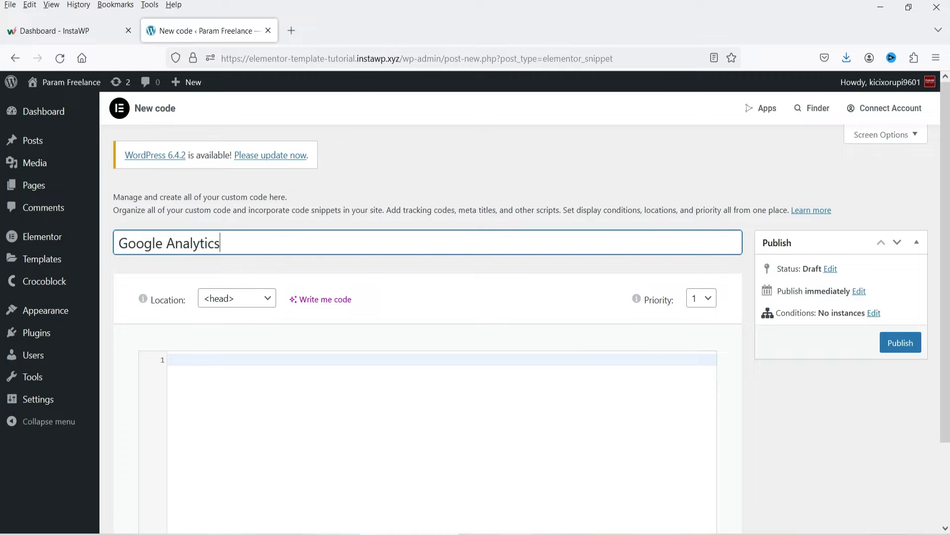
pyautogui.click(324, 530)
pyautogui.click(812, 247)
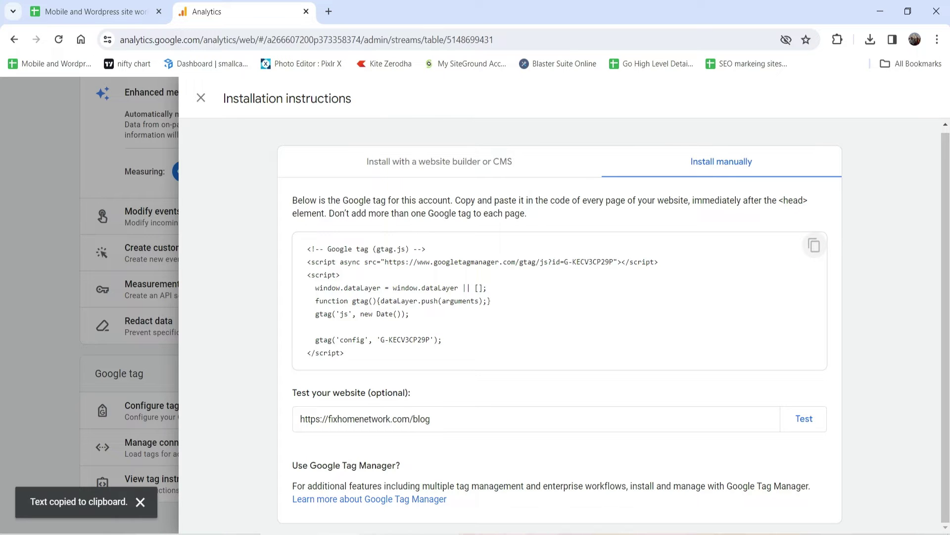
pyautogui.hotkey('alt', 'Tab')
pyautogui.click(219, 368)
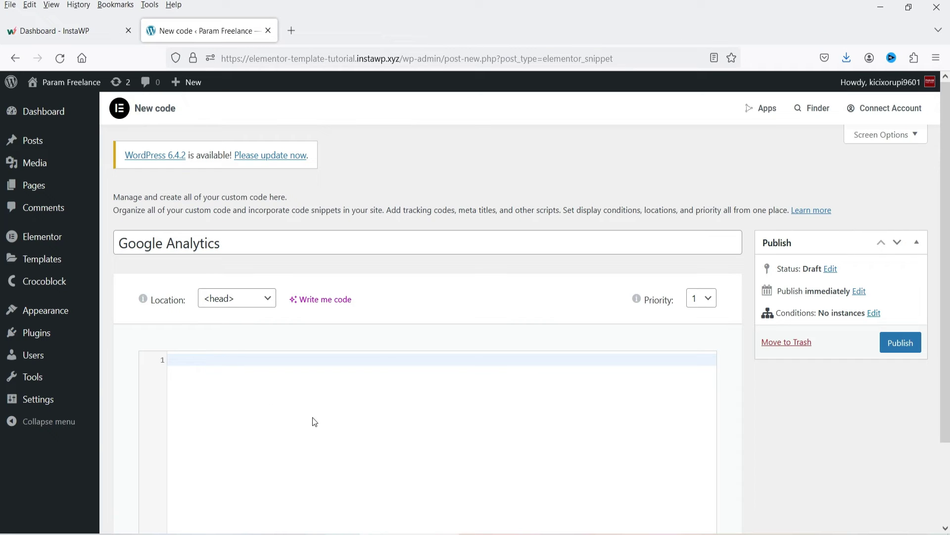
pyautogui.hotkey('ctrl', 'v')
pyautogui.scroll(-3, 164, 269)
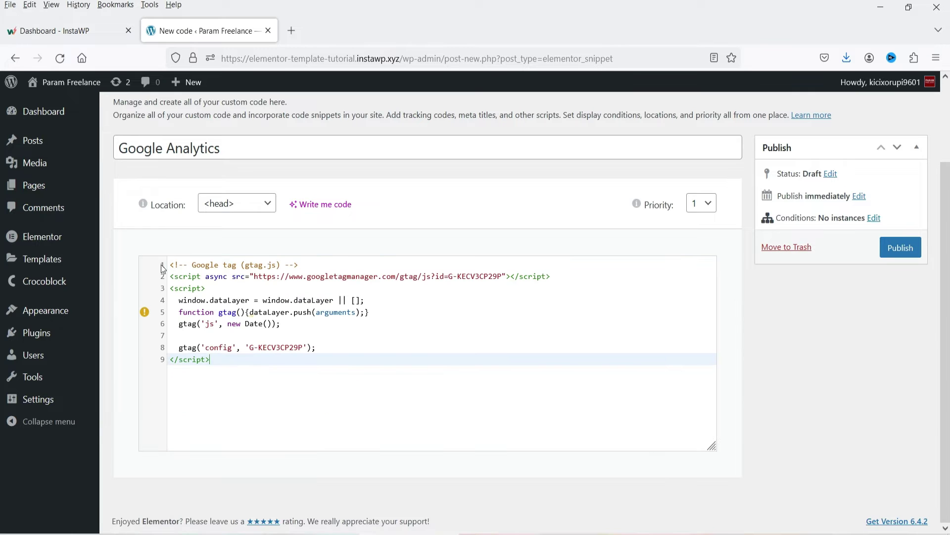
# Step: Keep Location at <head> and Priority at 1, then publish the Google Analytics snippet
pyautogui.click(255, 207)
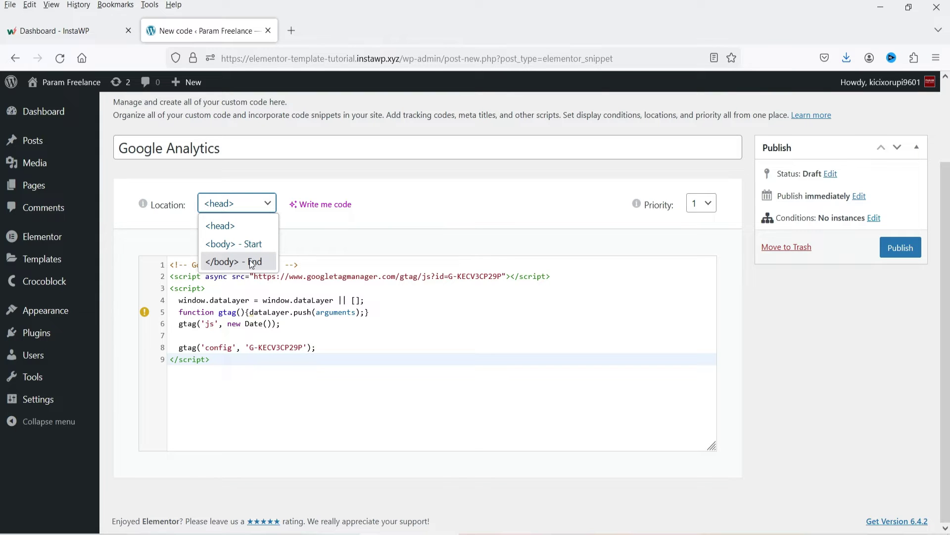
pyautogui.click(228, 225)
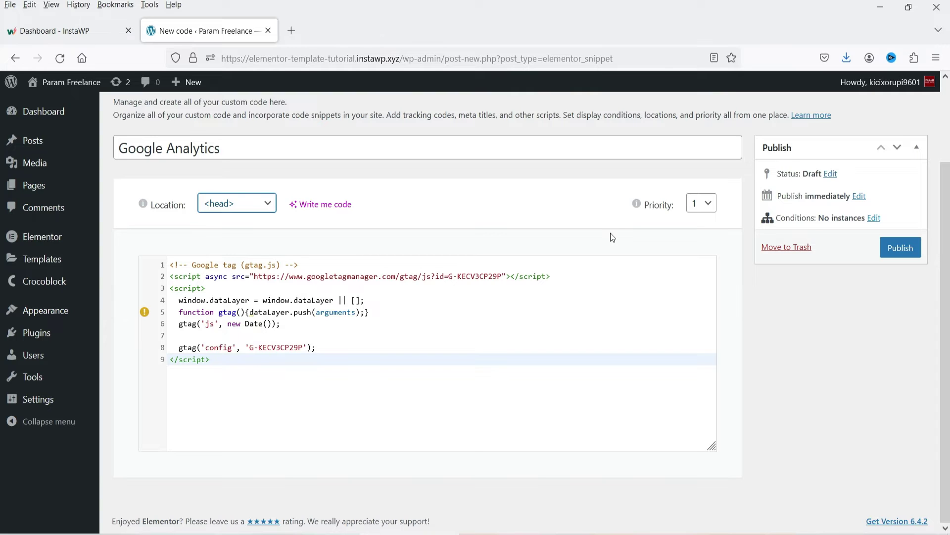
pyautogui.click(708, 204)
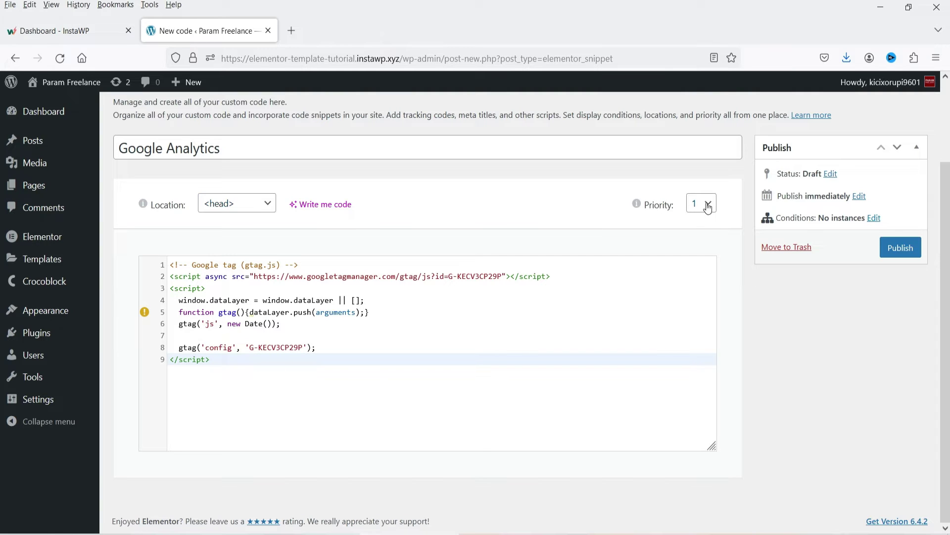
pyautogui.click(847, 350)
pyautogui.click(901, 247)
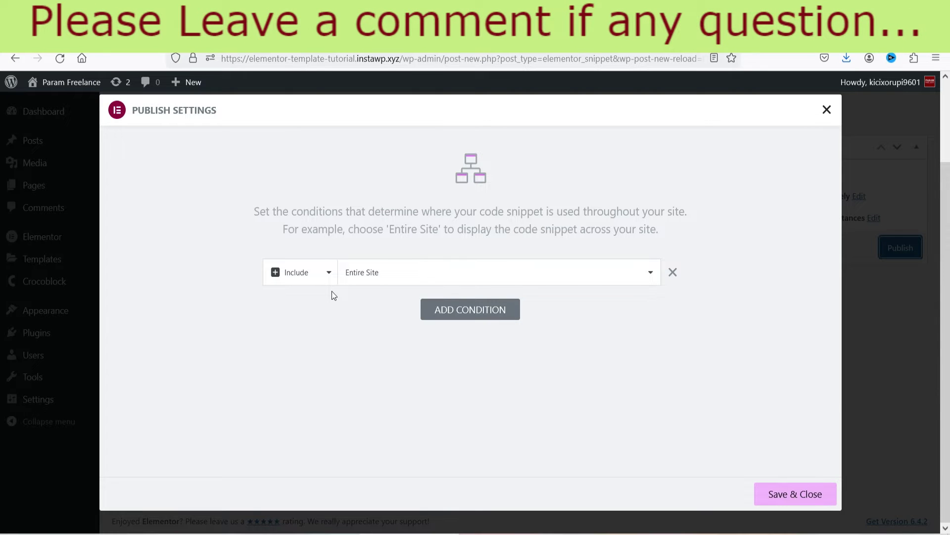
# Step: Set up an Include Singular > Pages > Home condition, then delete it
pyautogui.click(361, 273)
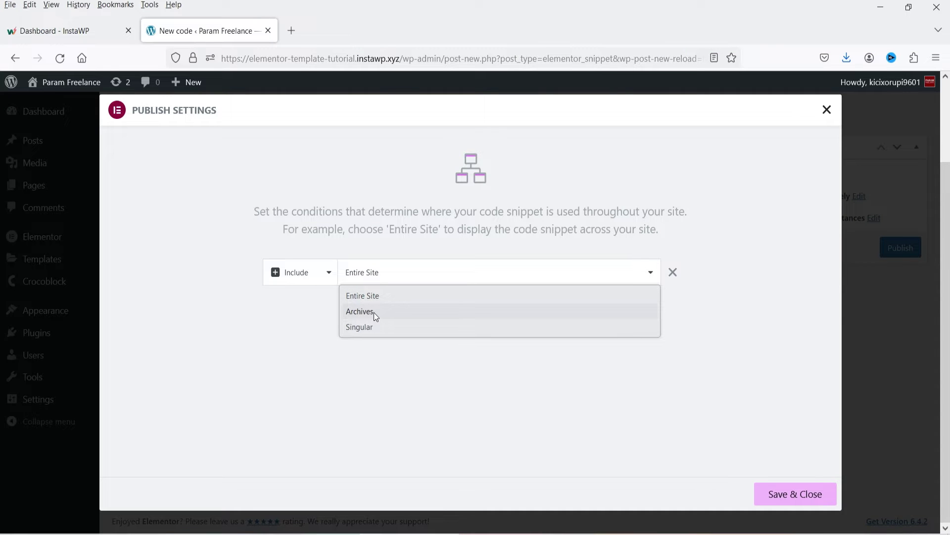
pyautogui.click(374, 329)
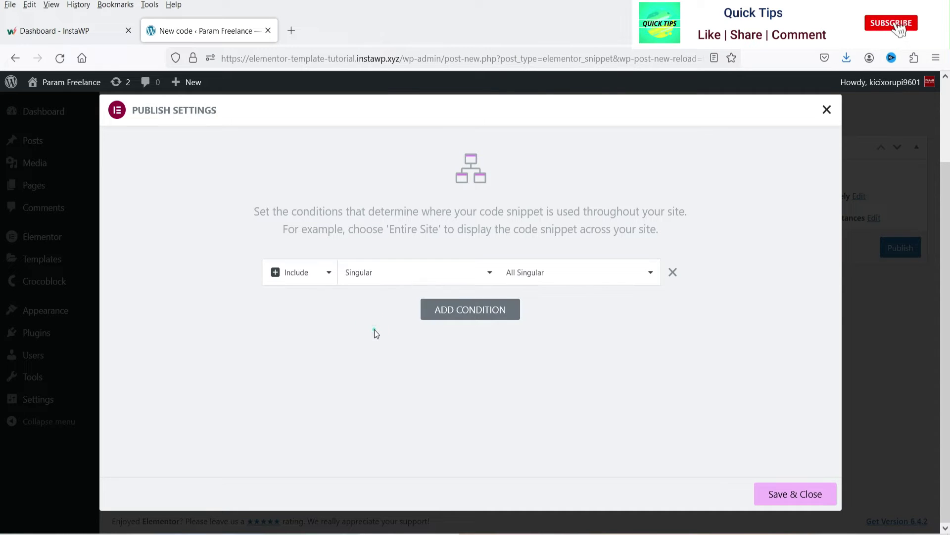
pyautogui.click(552, 275)
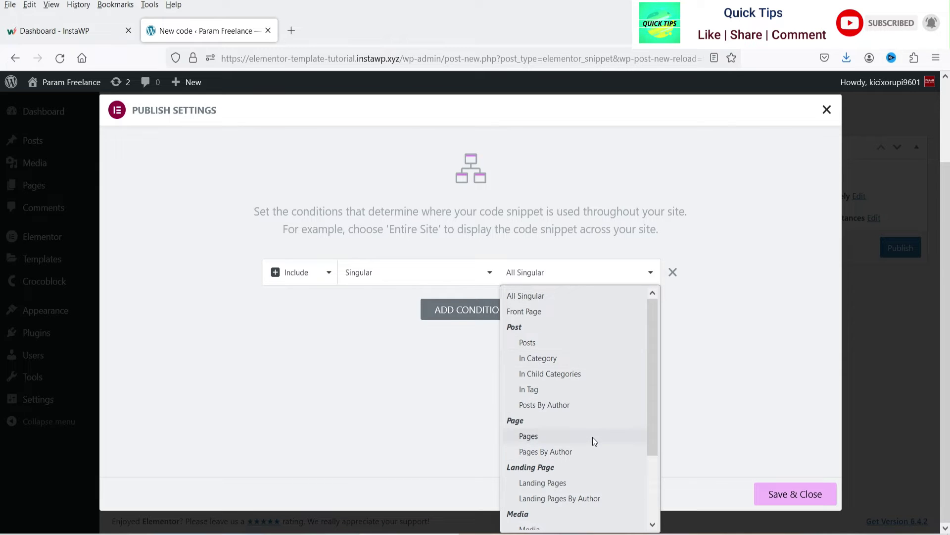
pyautogui.scroll(-2, 592, 381)
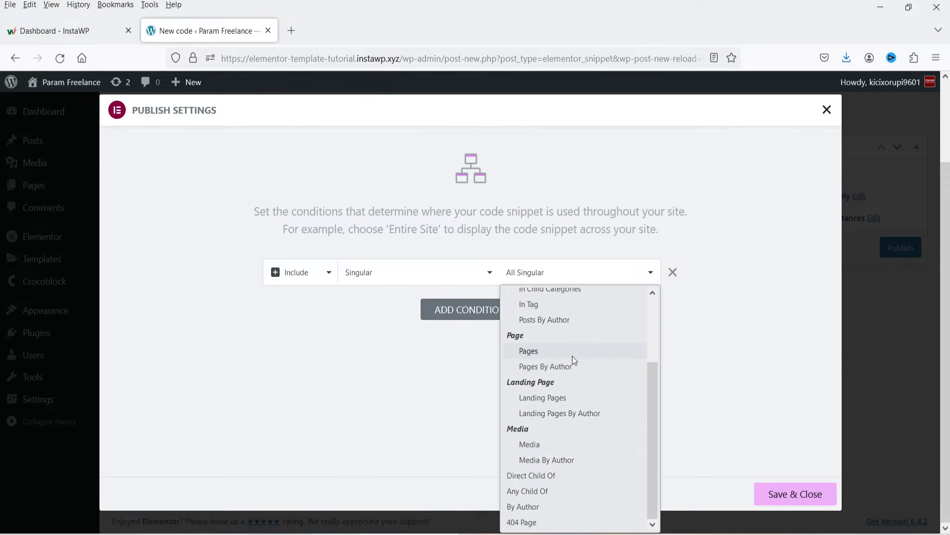
pyautogui.click(573, 356)
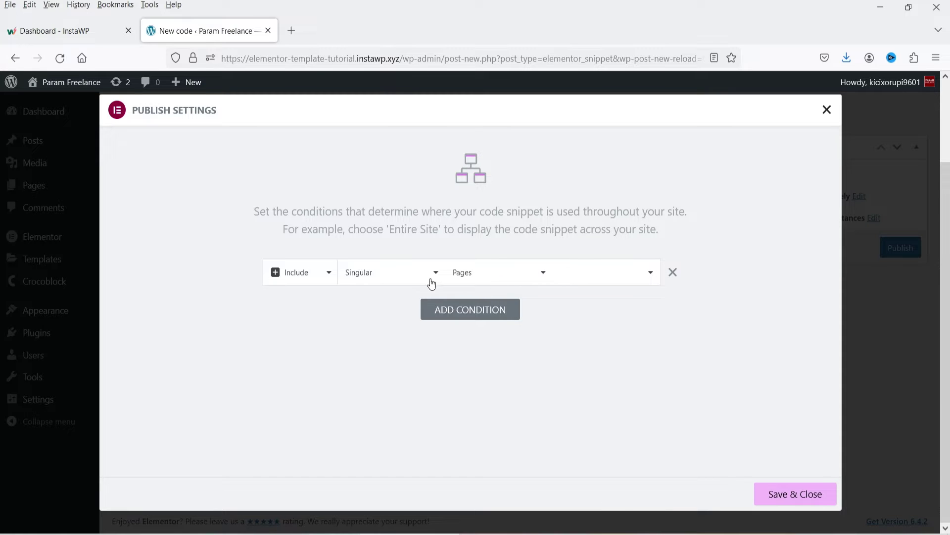
pyautogui.click(577, 279)
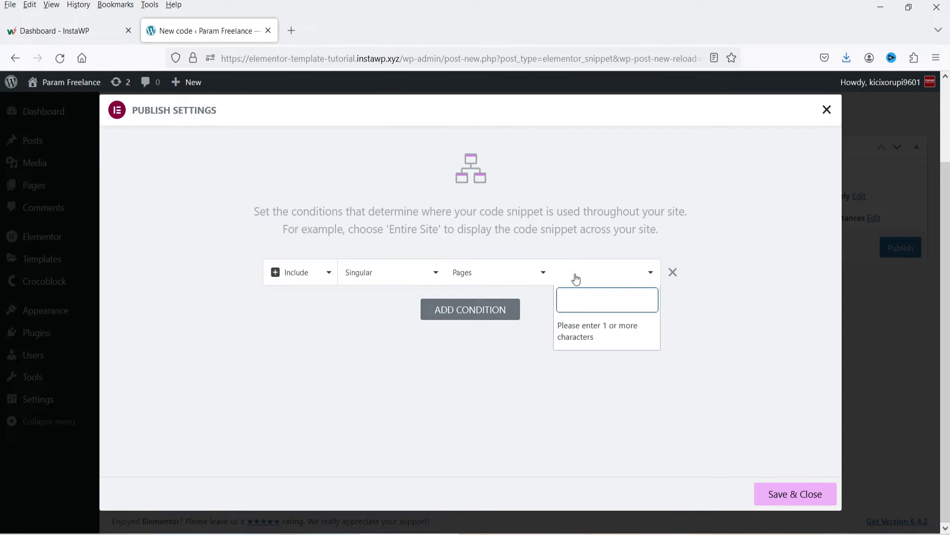
pyautogui.write('hom')
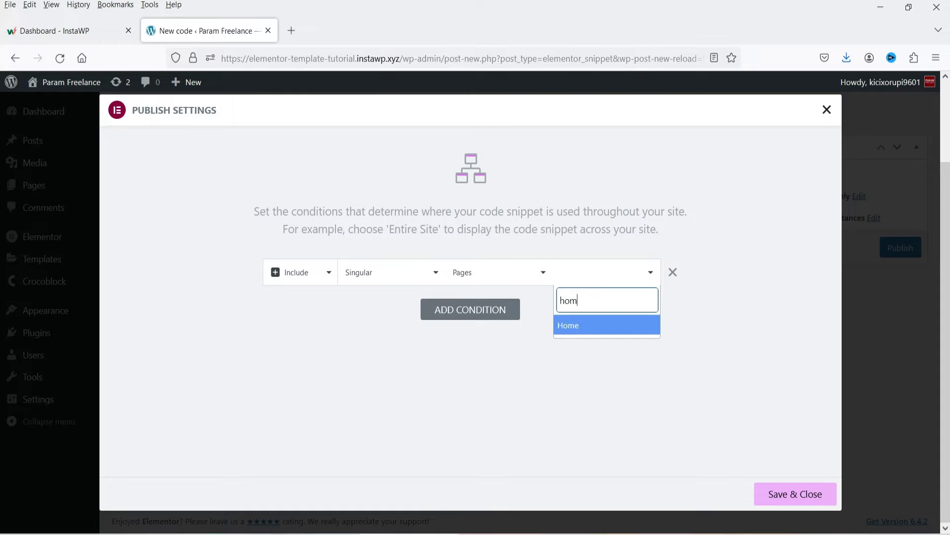
pyautogui.click(573, 325)
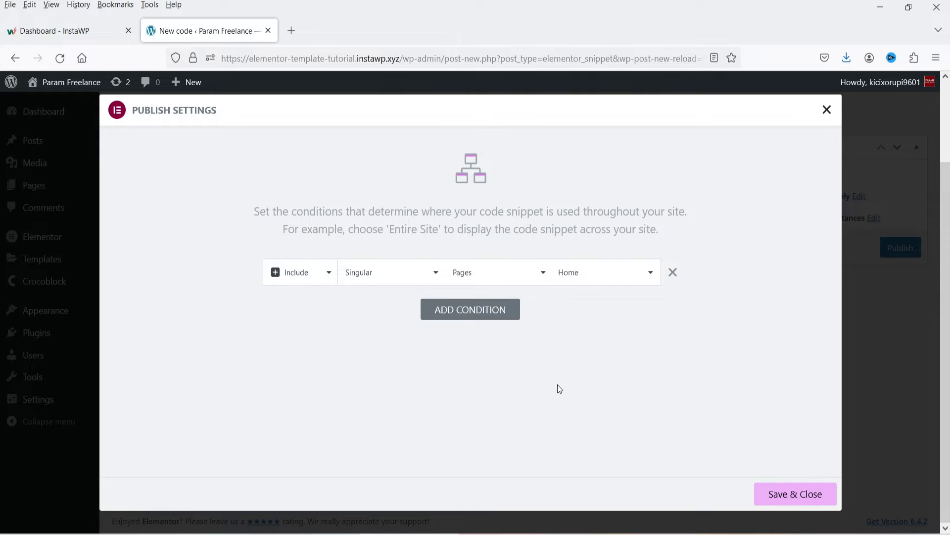
pyautogui.click(672, 271)
# Step: Add a second display condition set to Exclude Singular
pyautogui.click(469, 279)
pyautogui.click(467, 309)
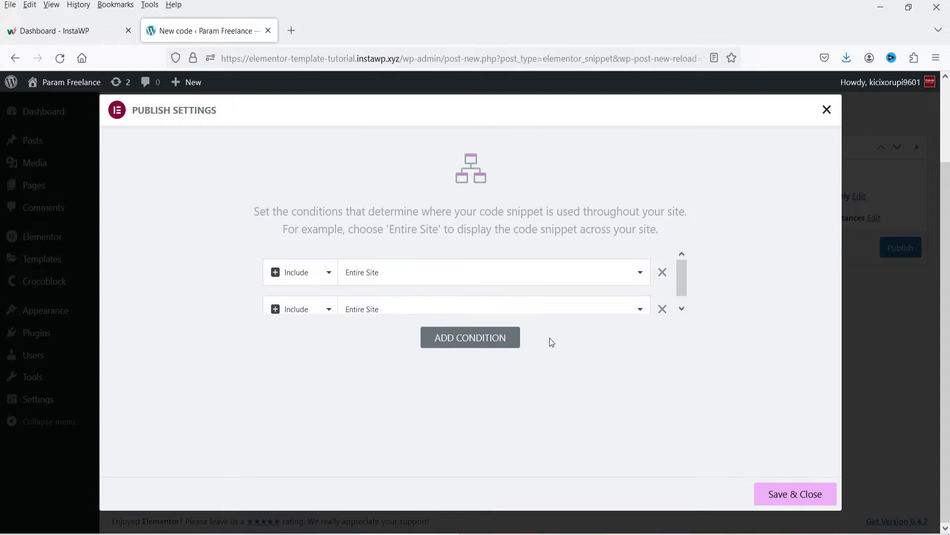
pyautogui.scroll(-1, 527, 302)
pyautogui.click(317, 302)
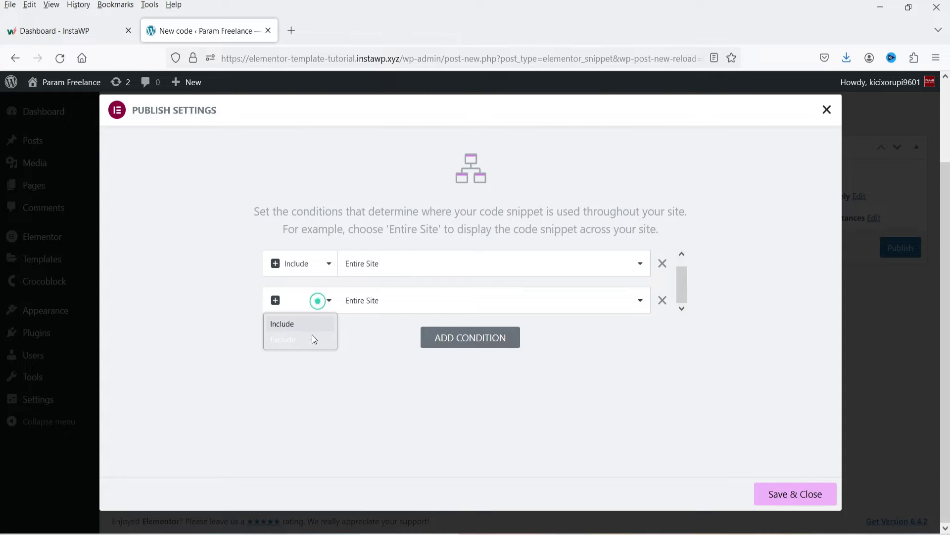
pyautogui.click(307, 346)
pyautogui.click(379, 302)
pyautogui.click(395, 356)
# Step: Exclude Posts, then delete that row and save with only Include Entire Site
pyautogui.click(529, 302)
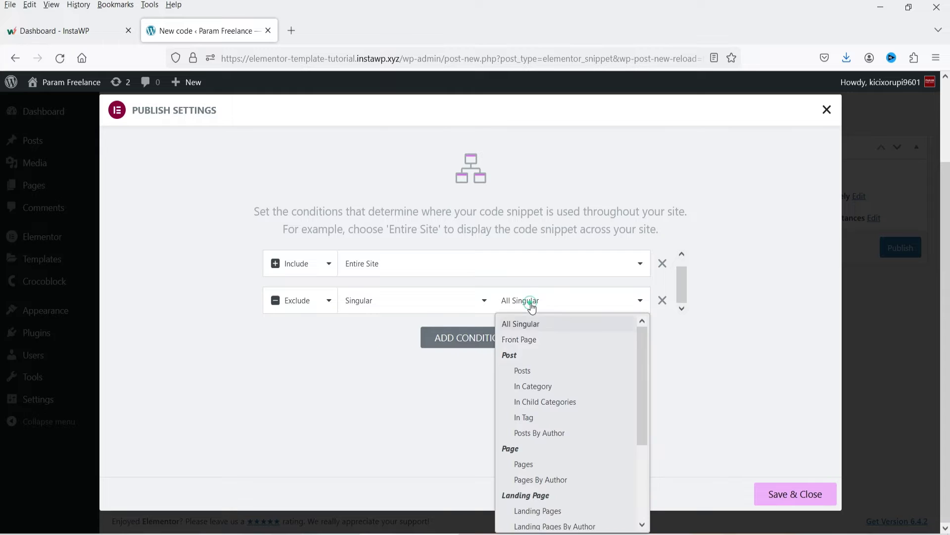
pyautogui.click(548, 373)
pyautogui.click(376, 306)
pyautogui.click(558, 365)
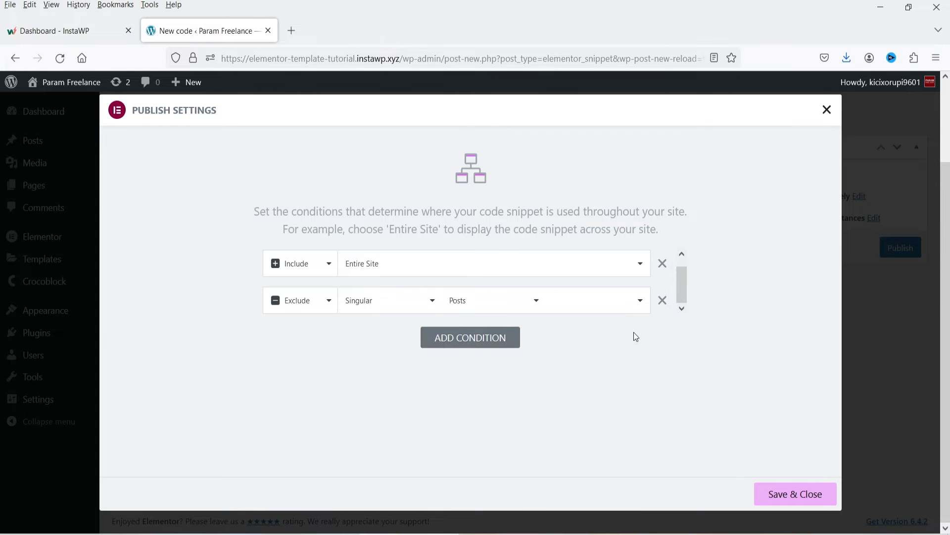
pyautogui.click(662, 300)
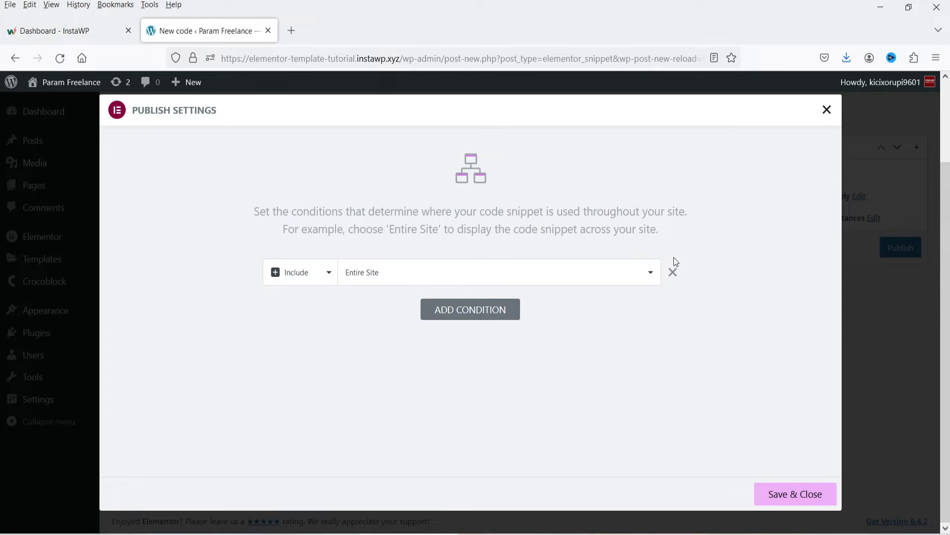
pyautogui.click(789, 501)
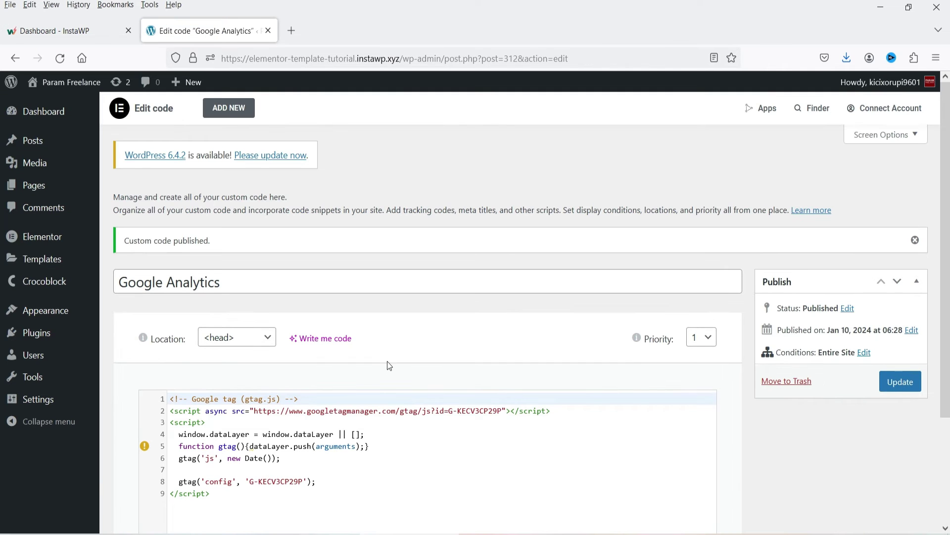
# Step: Open the live site from Visit Site in a new Firefox tab
pyautogui.rightClick(9, 79)
pyautogui.click(424, 142)
pyautogui.moveTo(54, 82)
pyautogui.rightClick(43, 102)
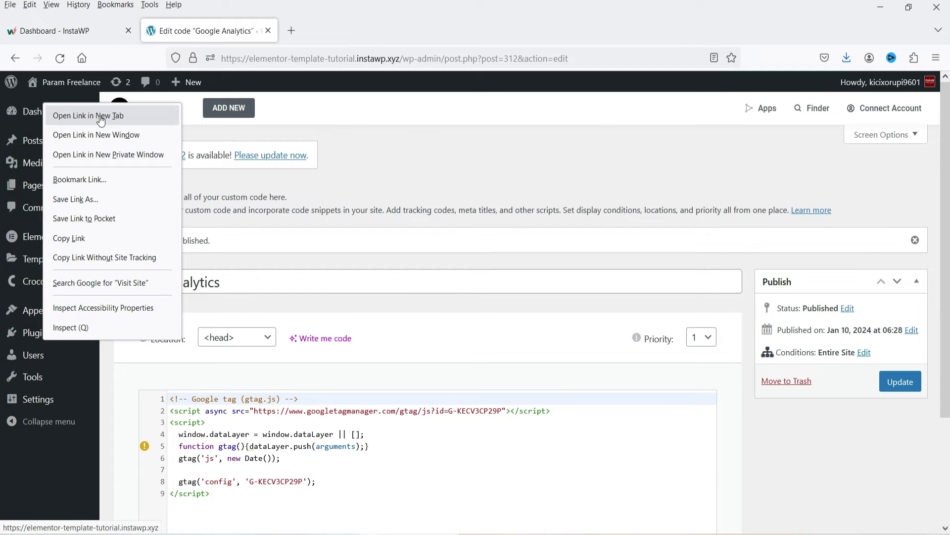
pyautogui.click(85, 116)
pyautogui.click(325, 37)
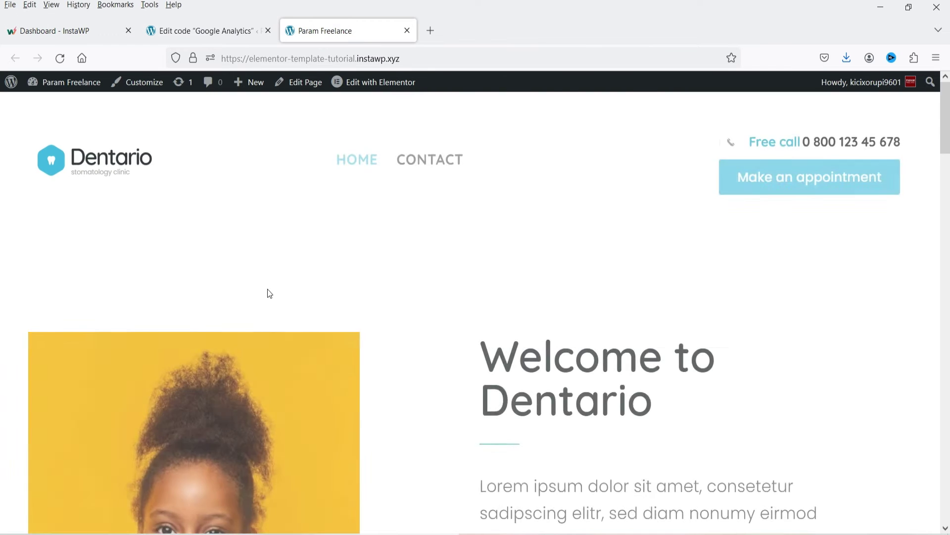
pyautogui.scroll(-5, 472, 288)
# Step: View the homepage source and find the gtag.js snippet inside the head
pyautogui.rightClick(471, 225)
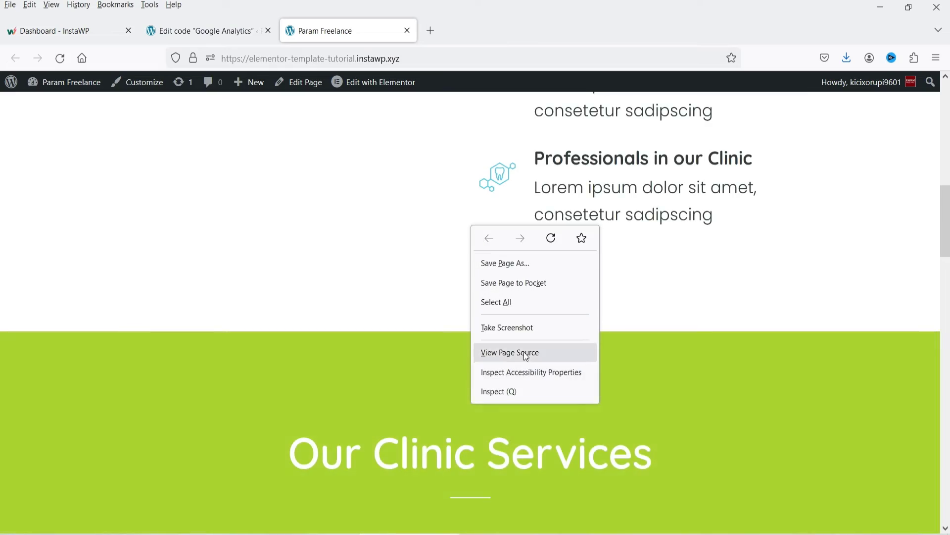
pyautogui.click(524, 352)
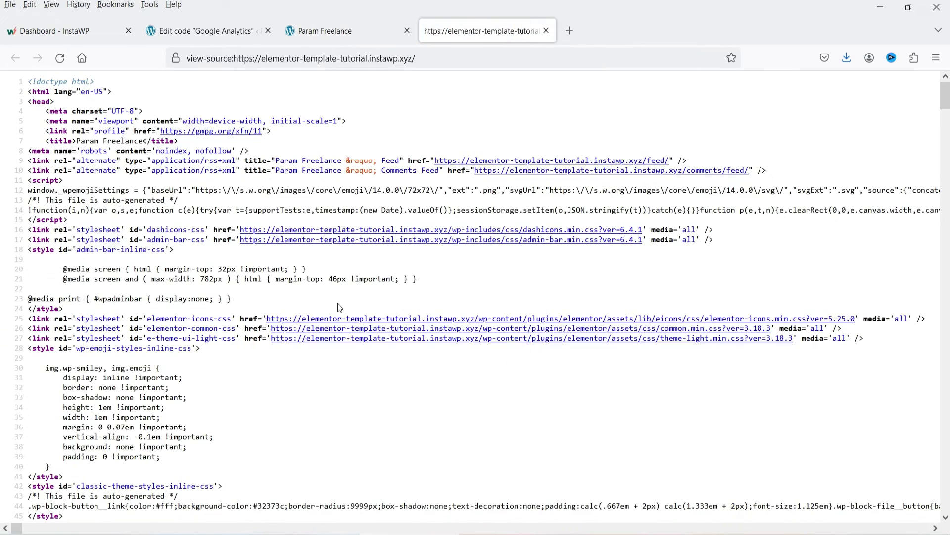
pyautogui.scroll(-7, 340, 316)
pyautogui.scroll(-14, 336, 307)
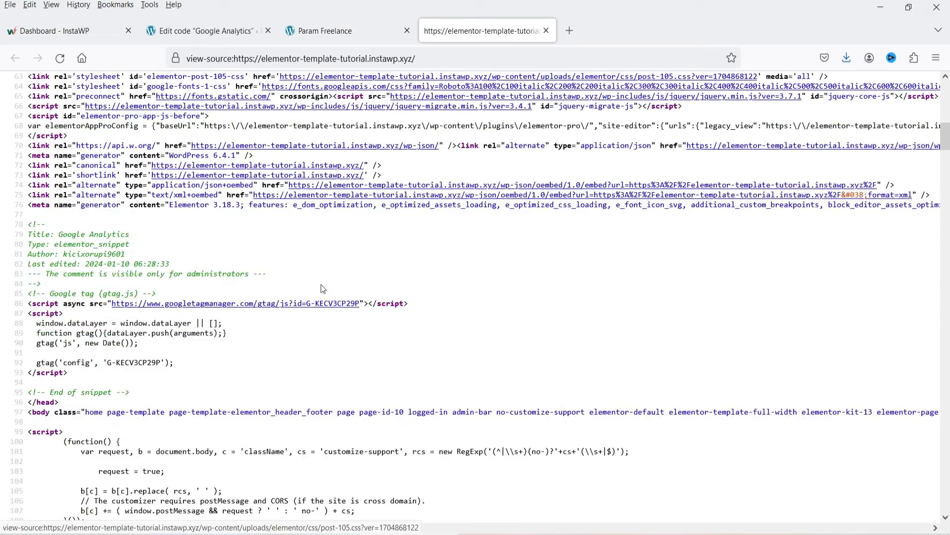
pyautogui.click(35, 225)
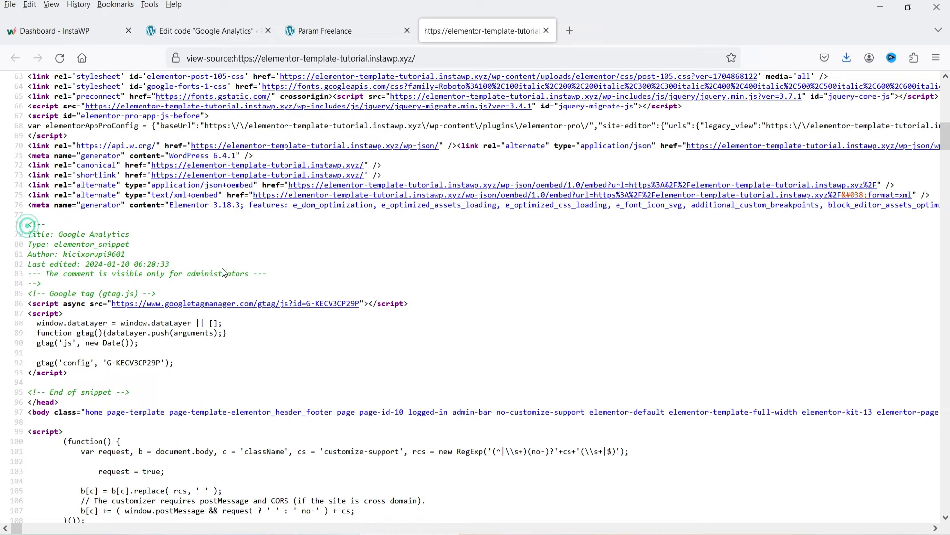
pyautogui.moveTo(144, 392); pyautogui.dragTo(22, 233)
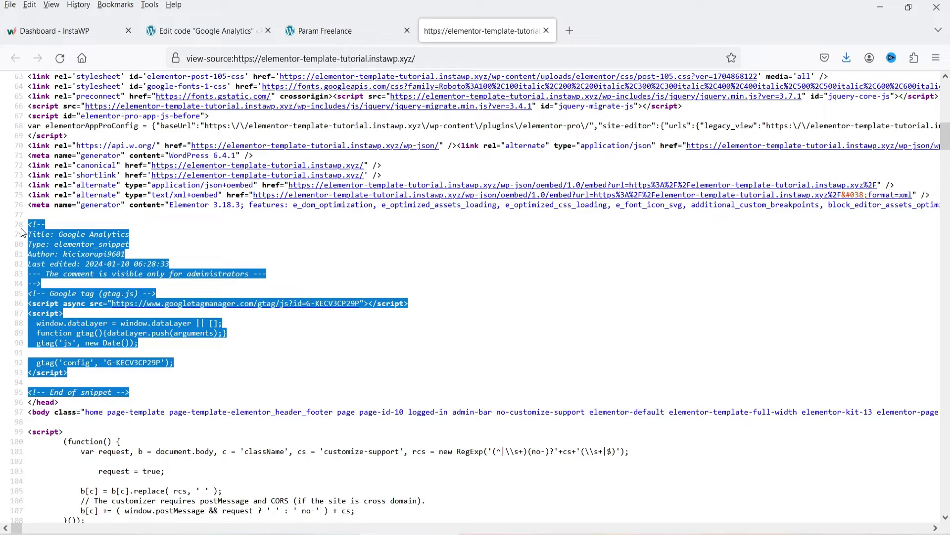
pyautogui.click(65, 405)
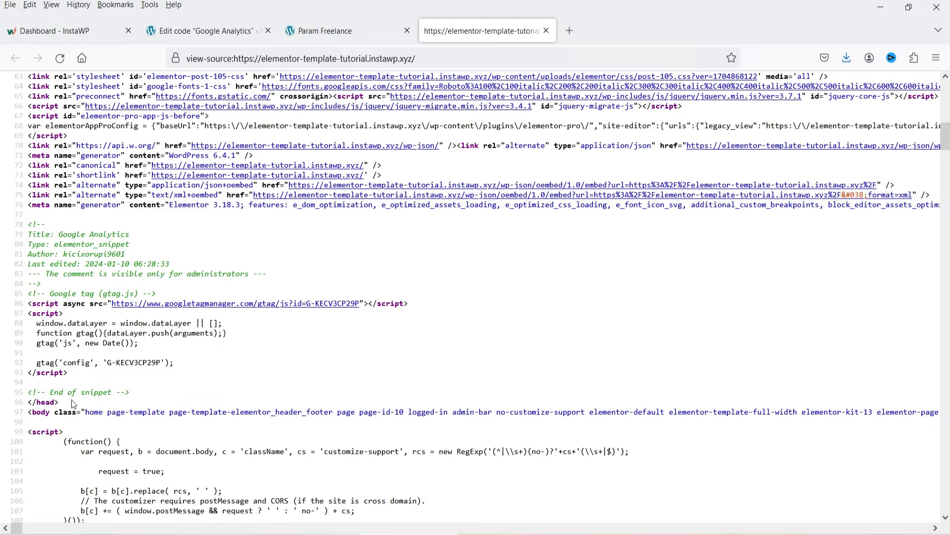
pyautogui.click(195, 30)
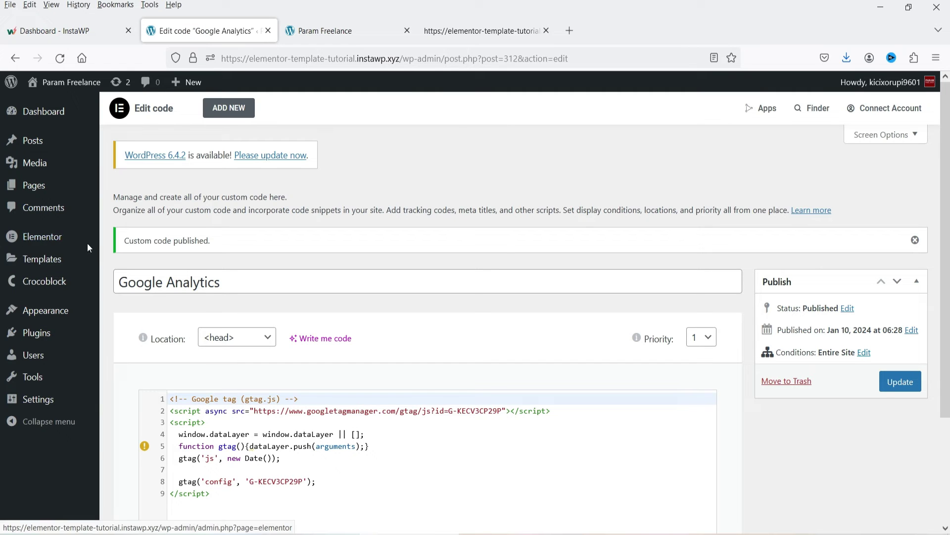
# Step: Add a new Elementor custom code snippet titled 'Chat Script'
pyautogui.moveTo(87, 242)
pyautogui.click(138, 313)
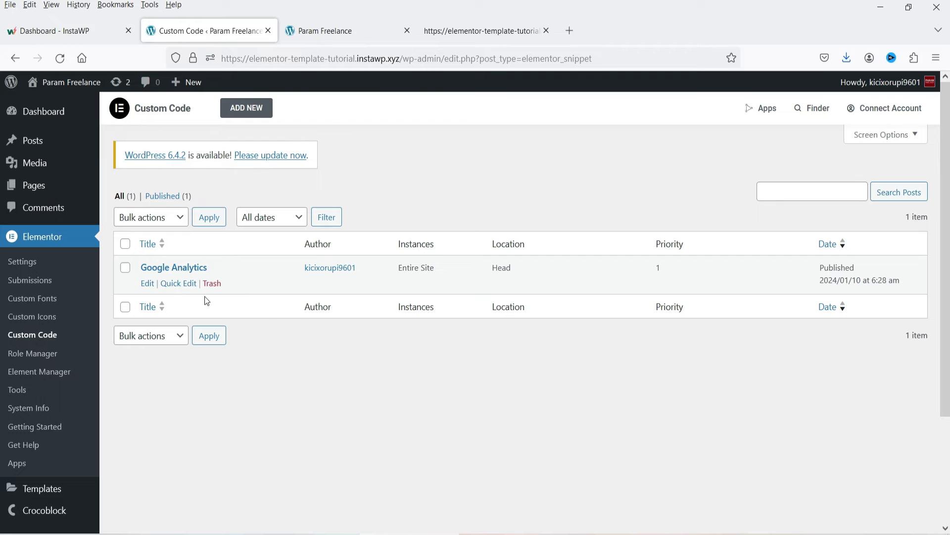
pyautogui.click(246, 108)
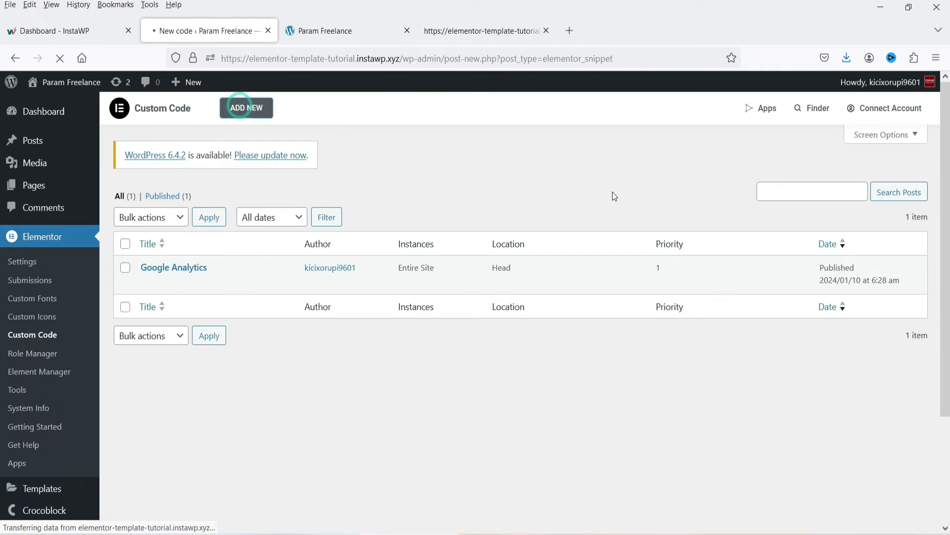
pyautogui.write('Chat Script')
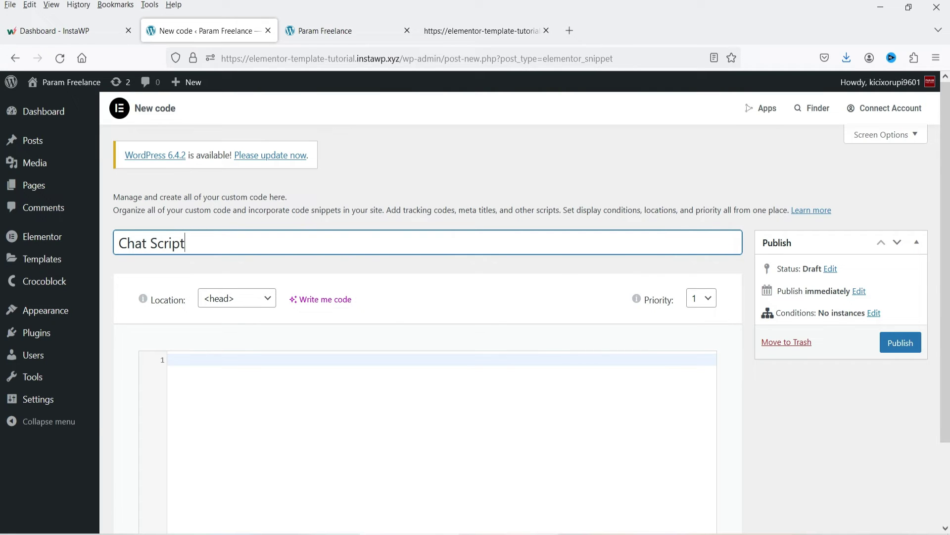
pyautogui.hotkey('alt', 'Tab')
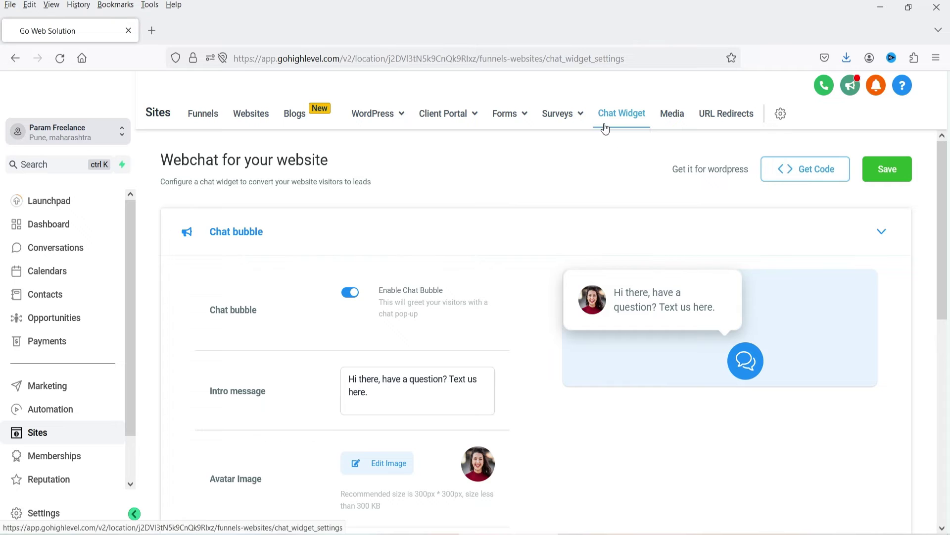
# Step: Copy the chat widget's body embed code from HighLevel's Get Code dialog
pyautogui.click(810, 174)
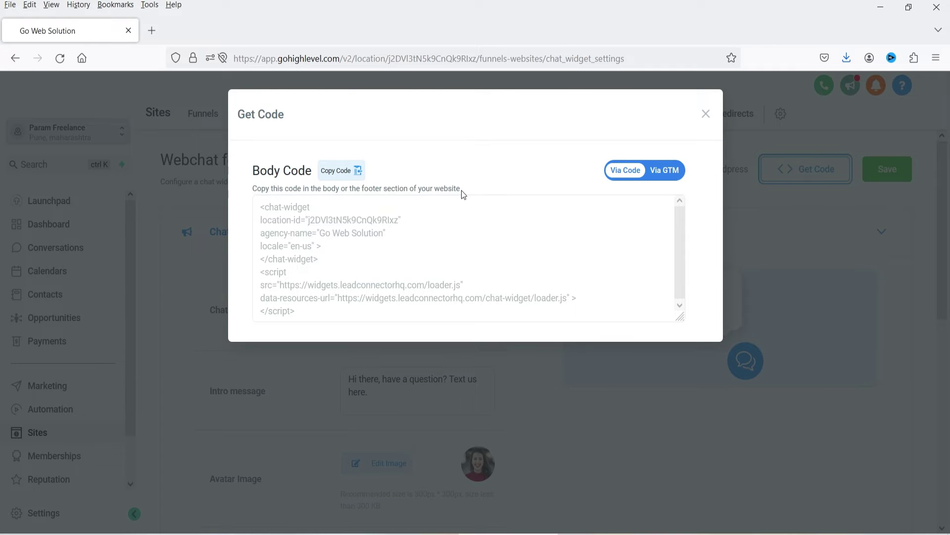
pyautogui.click(345, 175)
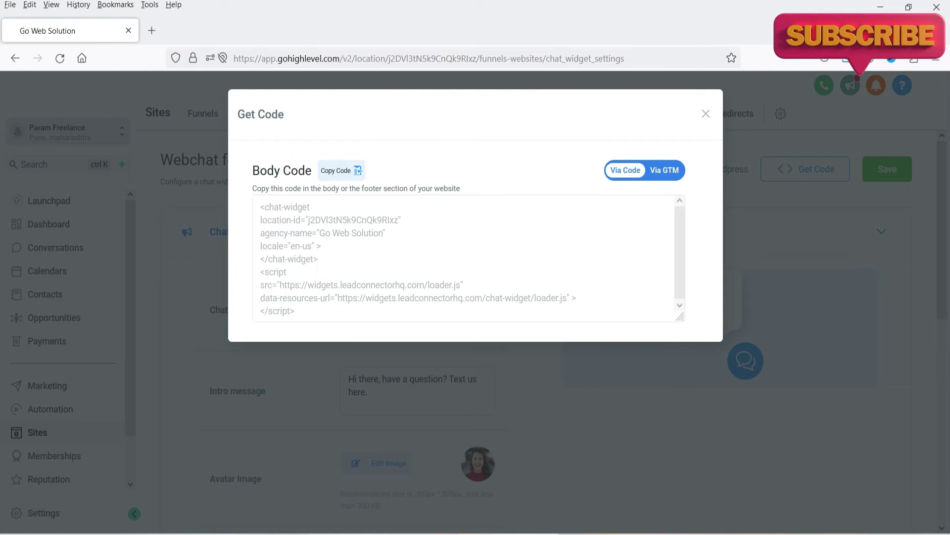
# Step: Paste the chat widget code, set Location to </body> - End, and publish on Entire Site
pyautogui.hotkey('alt', 'Tab')
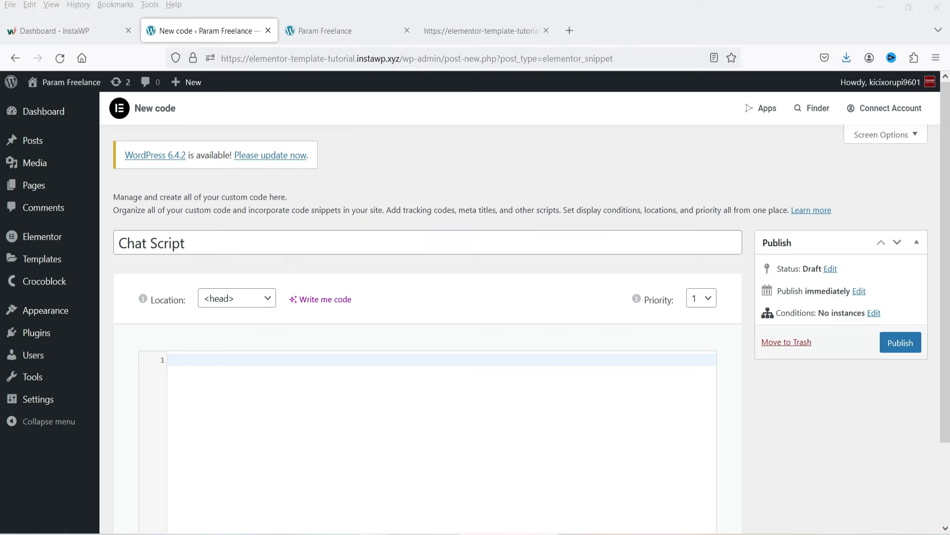
pyautogui.click(250, 398)
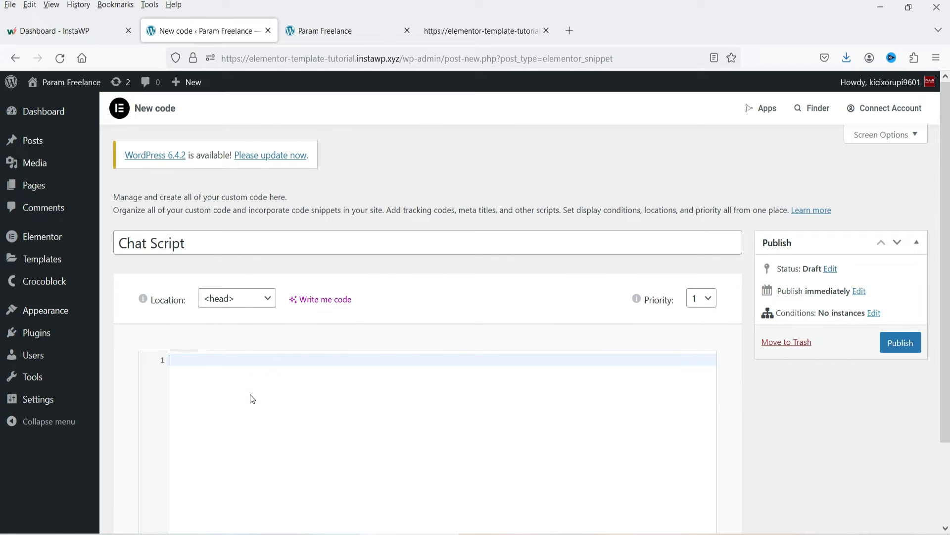
pyautogui.hotkey('ctrl', 'v')
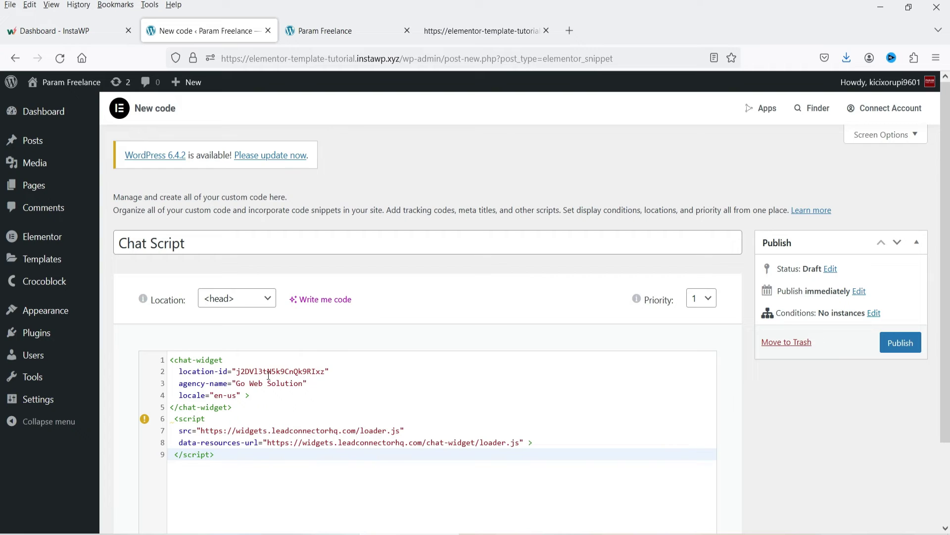
pyautogui.click(238, 299)
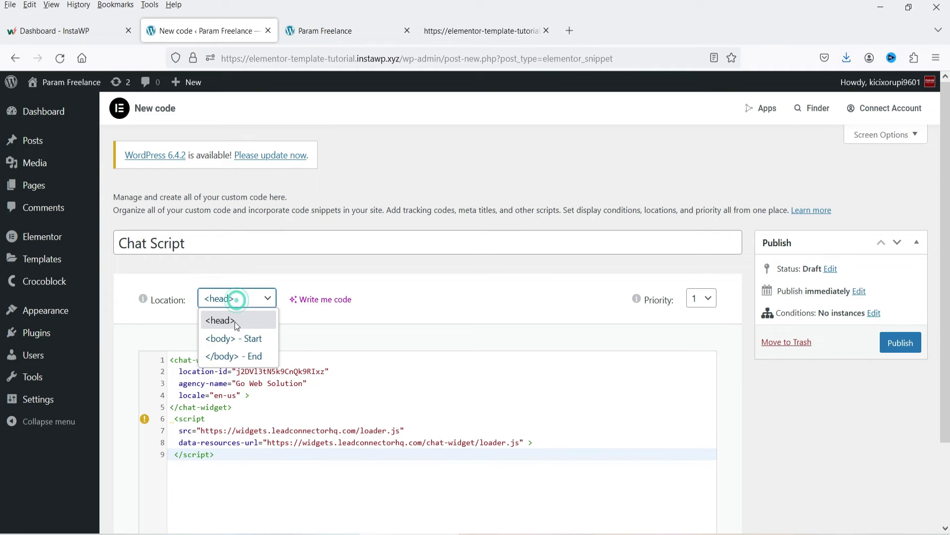
pyautogui.click(246, 357)
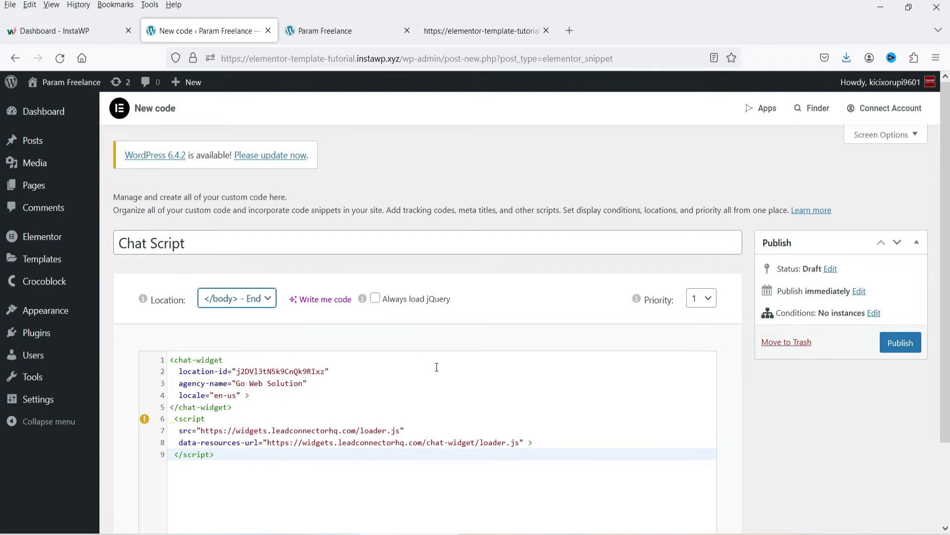
pyautogui.click(899, 343)
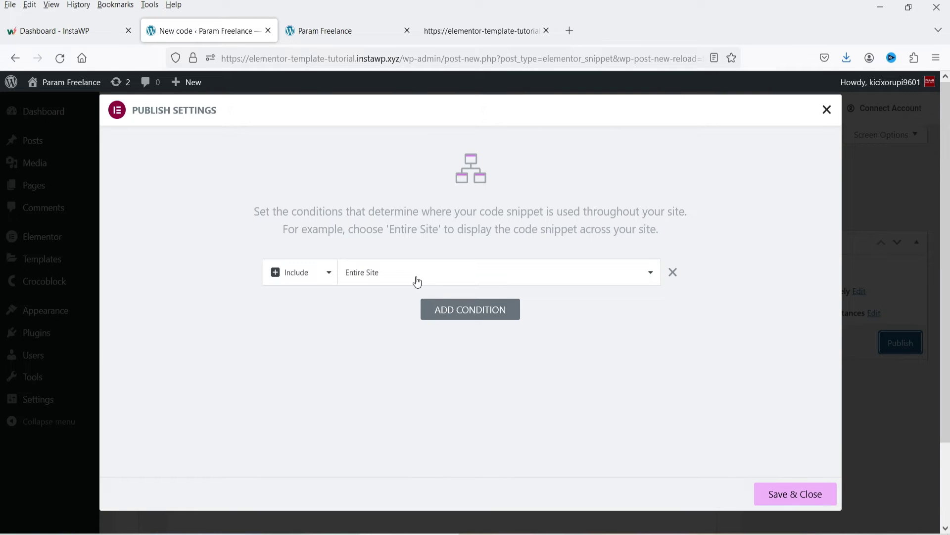
pyautogui.click(778, 494)
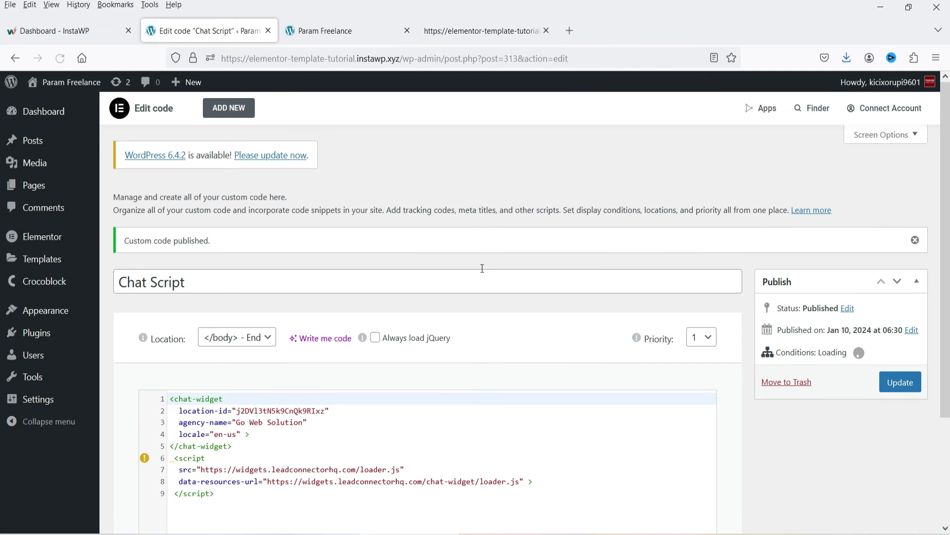
# Step: Reload the live homepage and open and close the chat bubble to confirm the widget works
pyautogui.click(336, 32)
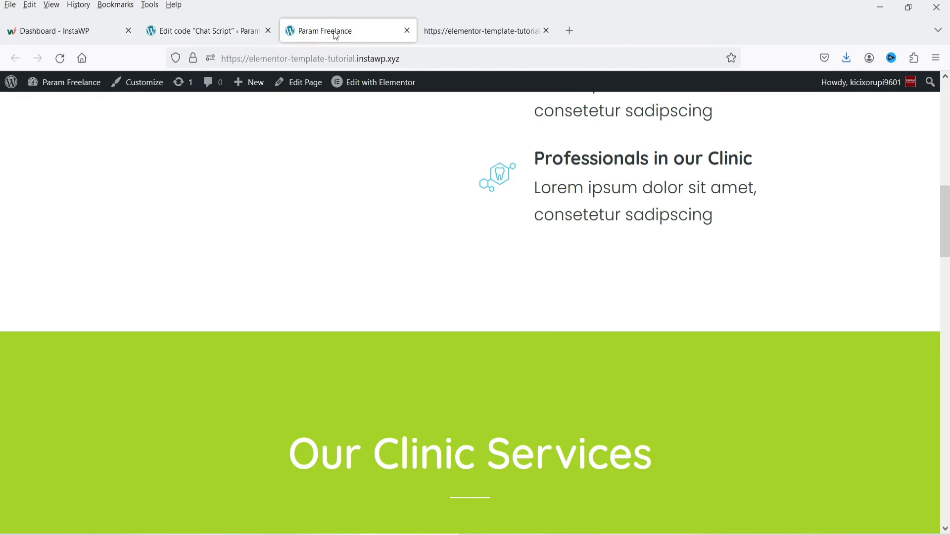
pyautogui.click(546, 31)
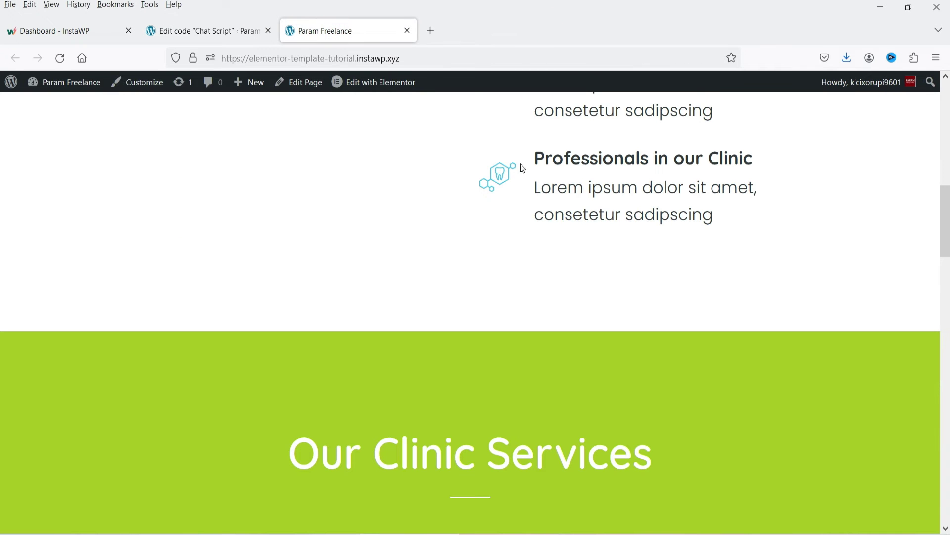
pyautogui.click(60, 58)
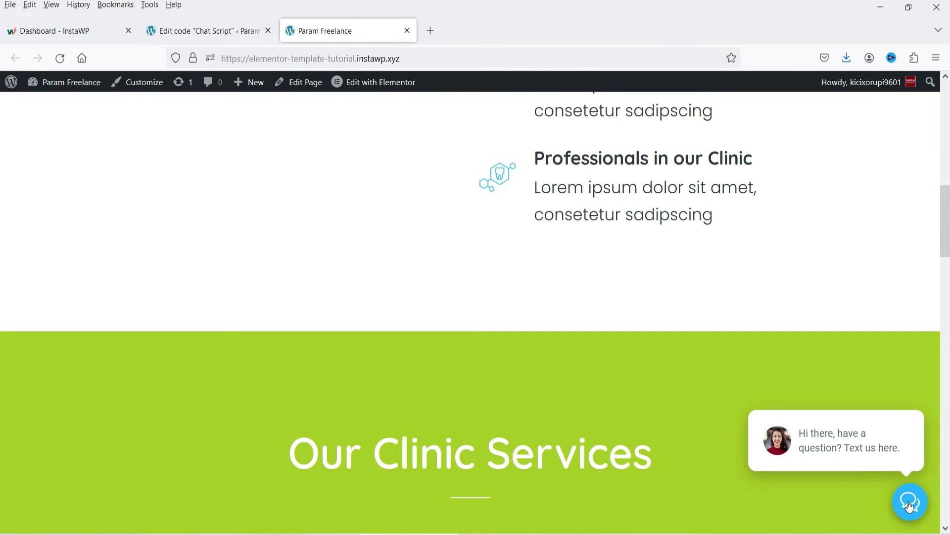
pyautogui.click(910, 506)
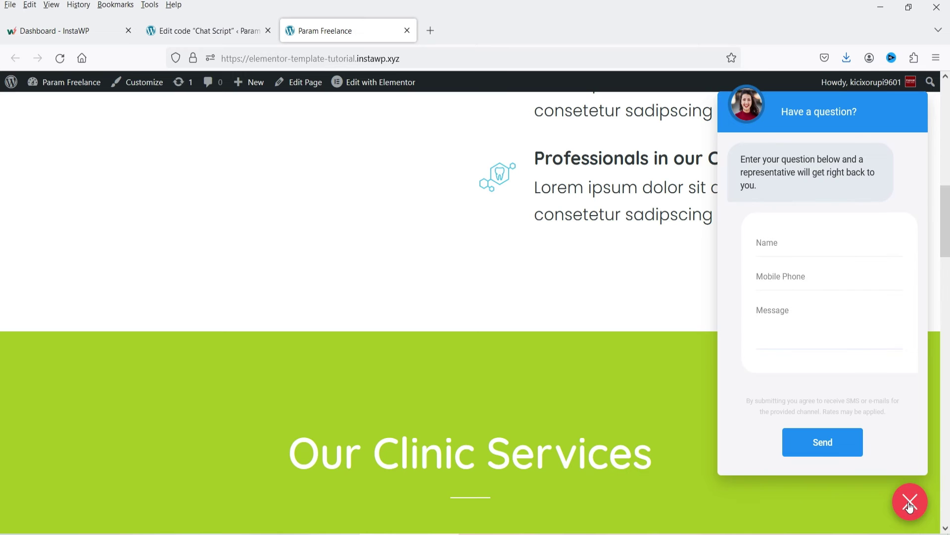
pyautogui.click(909, 504)
pyautogui.click(910, 503)
pyautogui.click(910, 504)
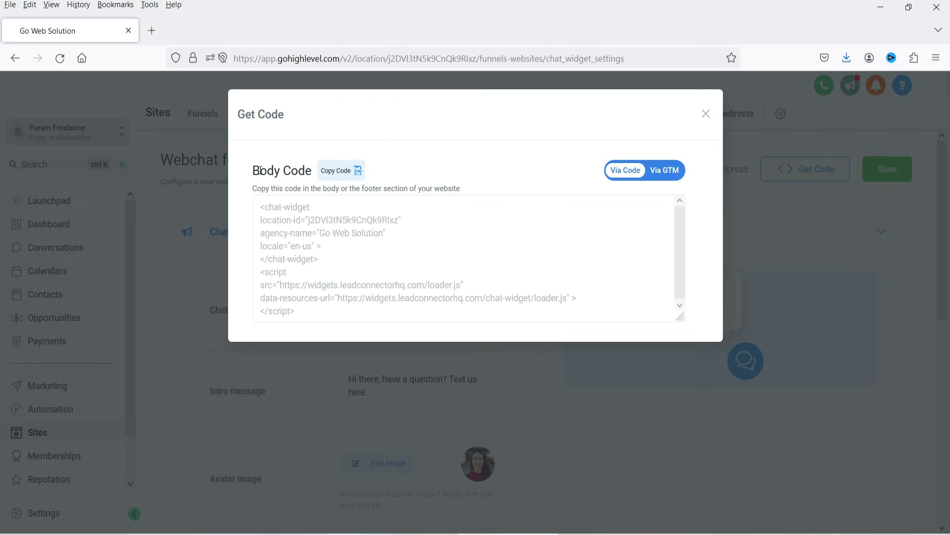
pyautogui.click(707, 114)
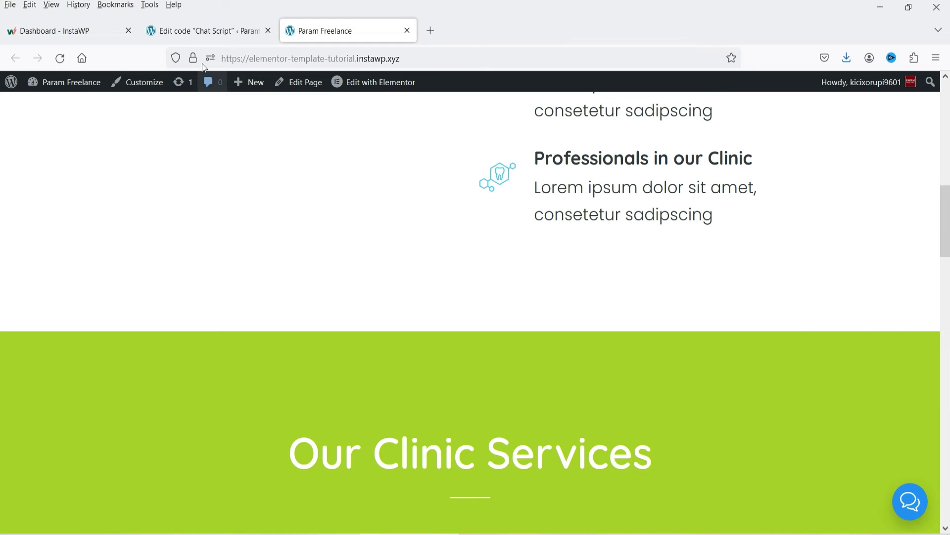
pyautogui.click(198, 30)
pyautogui.scroll(-2, 190, 209)
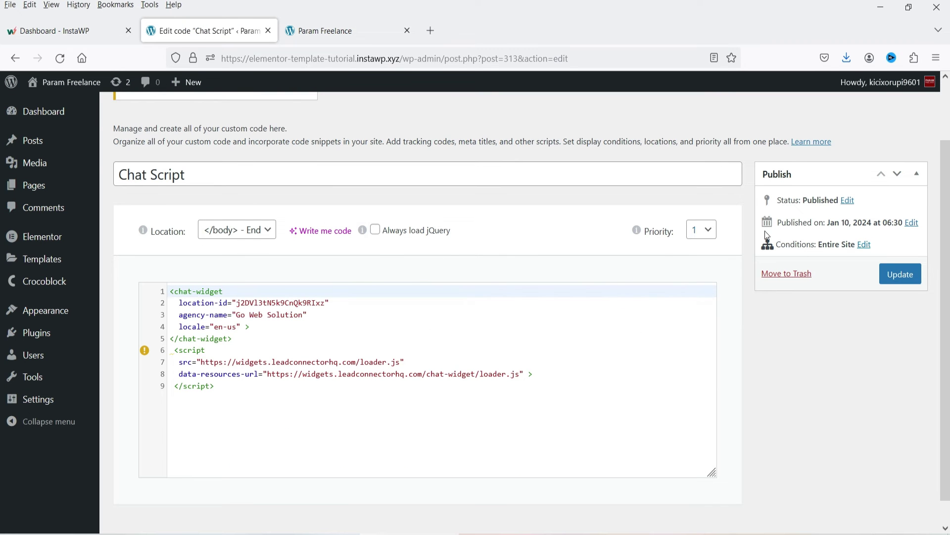
# Step: Narrow the Chat Script condition to Include Singular > Pages > Home
pyautogui.click(864, 246)
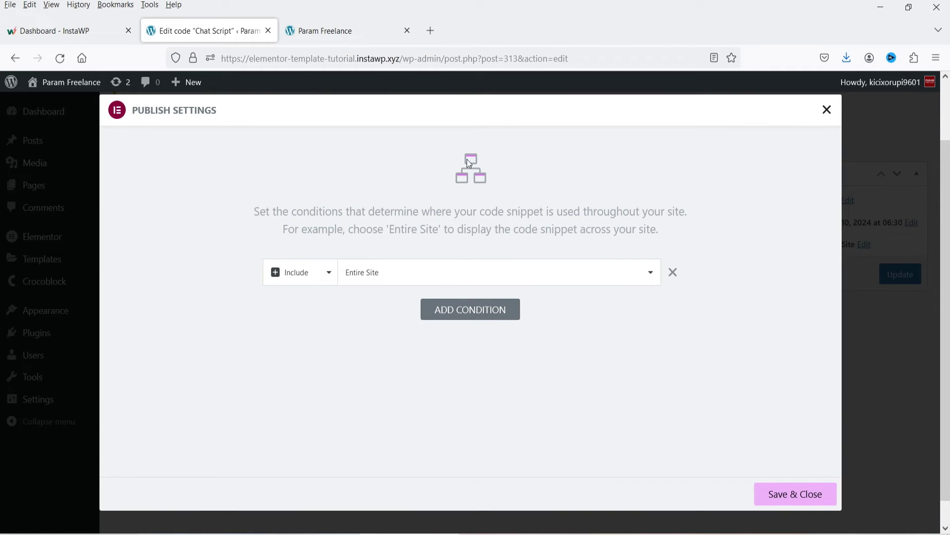
pyautogui.click(379, 275)
pyautogui.click(393, 328)
pyautogui.click(587, 272)
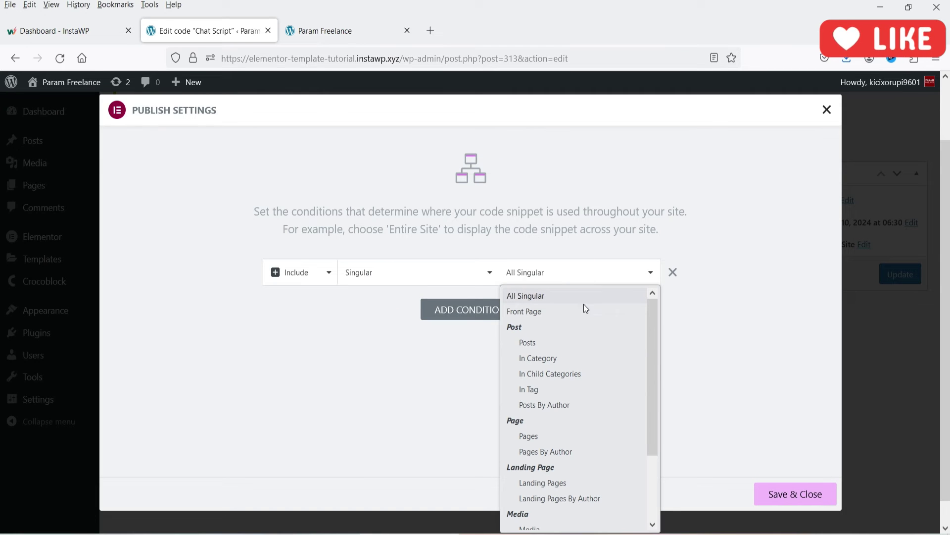
pyautogui.click(596, 434)
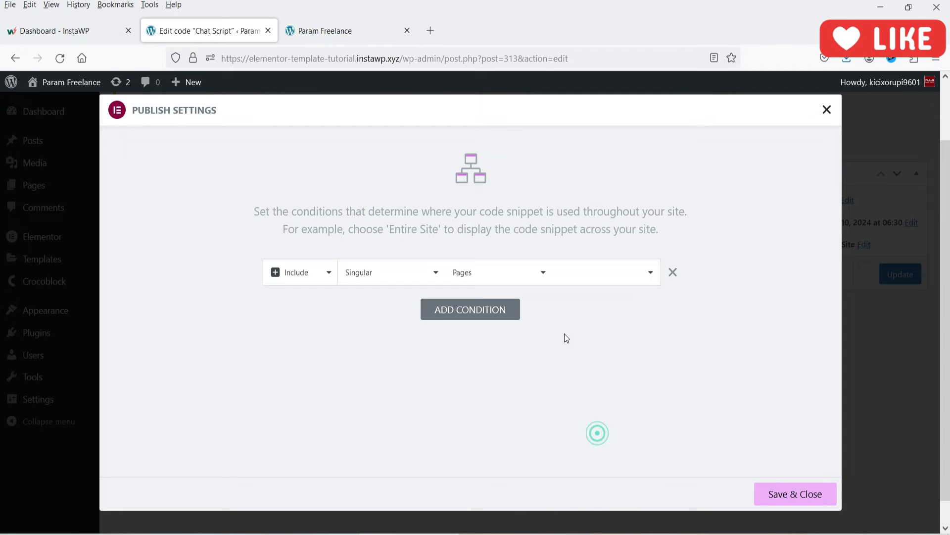
pyautogui.click(567, 281)
pyautogui.write('home')
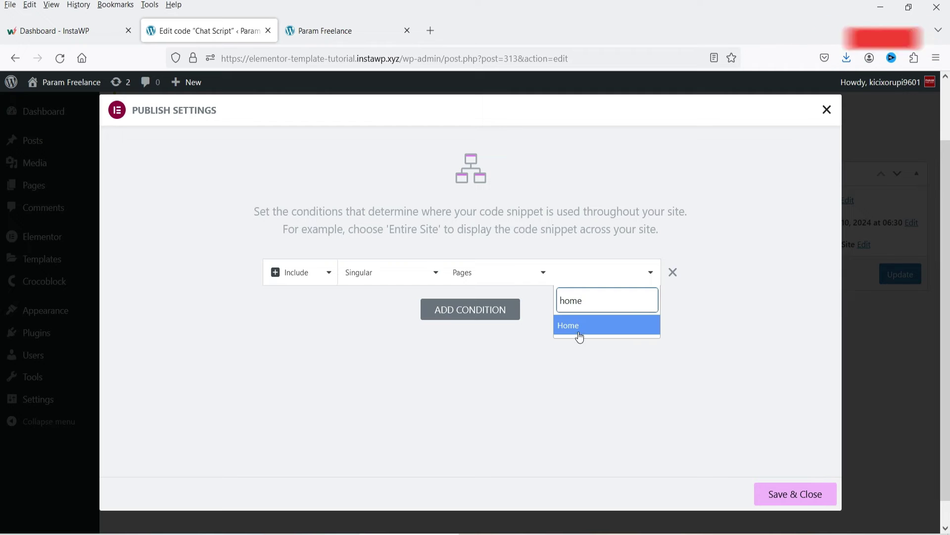
pyautogui.click(577, 330)
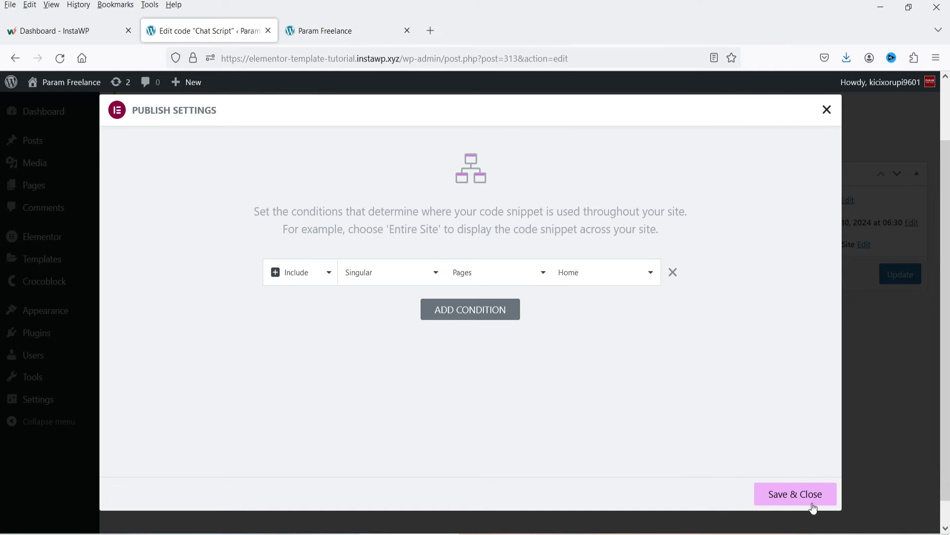
pyautogui.click(319, 24)
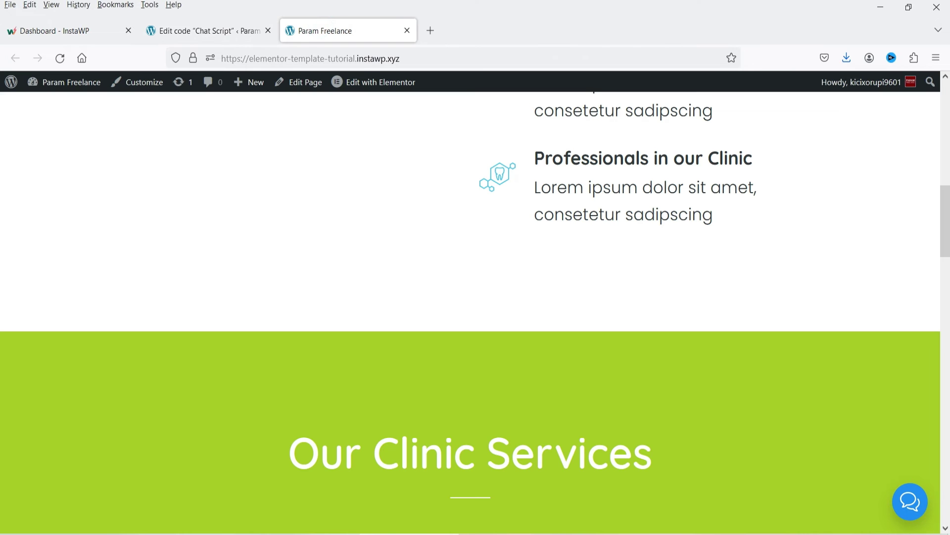
# Step: Save the Home-only condition and update the Chat Script
pyautogui.press('F5')
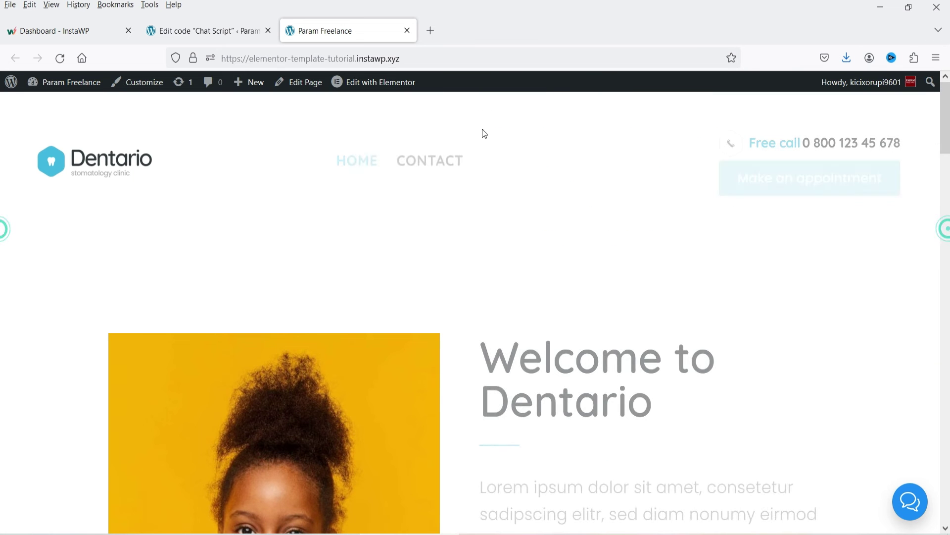
pyautogui.click(448, 168)
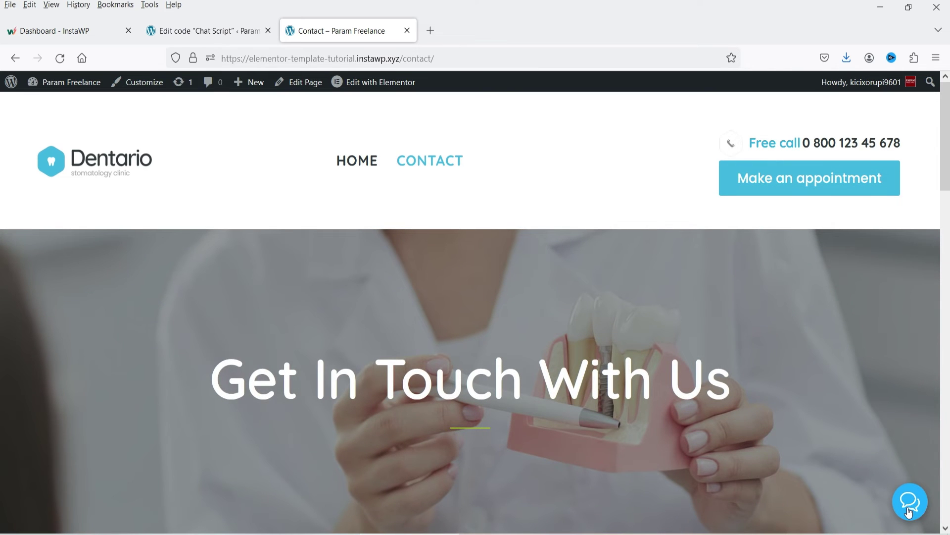
pyautogui.click(223, 31)
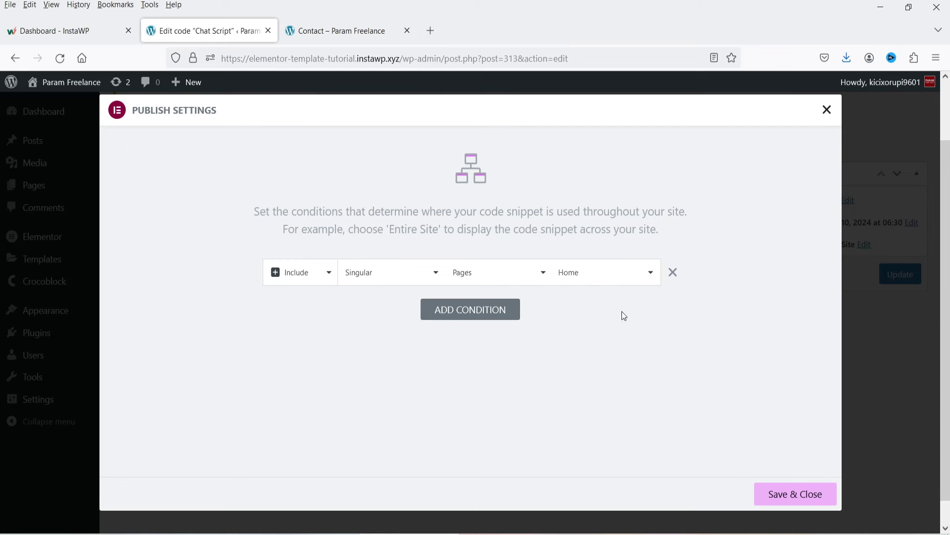
pyautogui.click(798, 496)
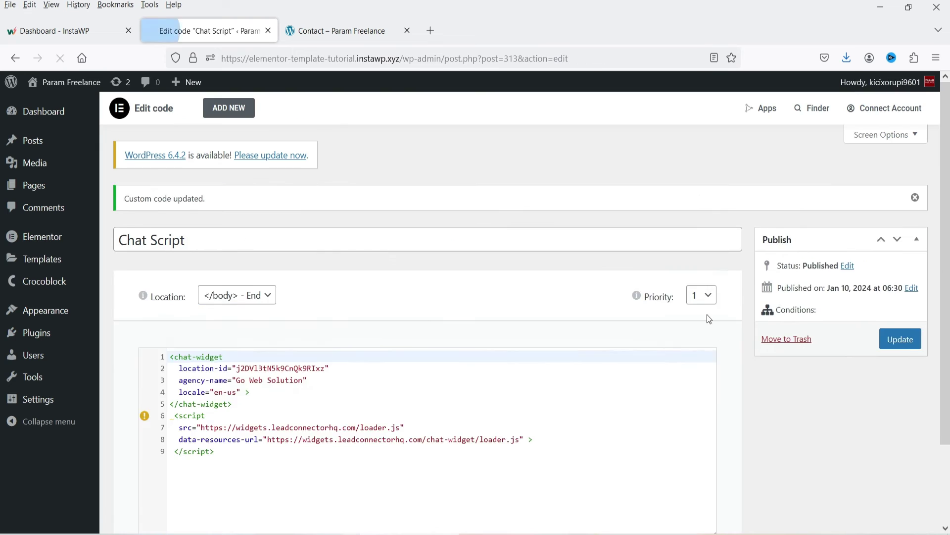
pyautogui.click(901, 389)
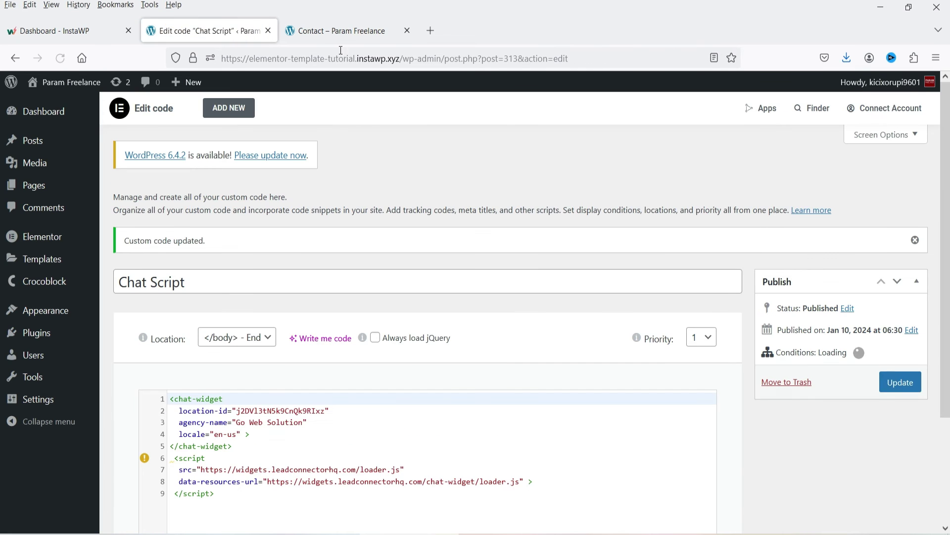
# Step: Reload the Contact page, then go to Home and open and close the chat widget there
pyautogui.click(337, 31)
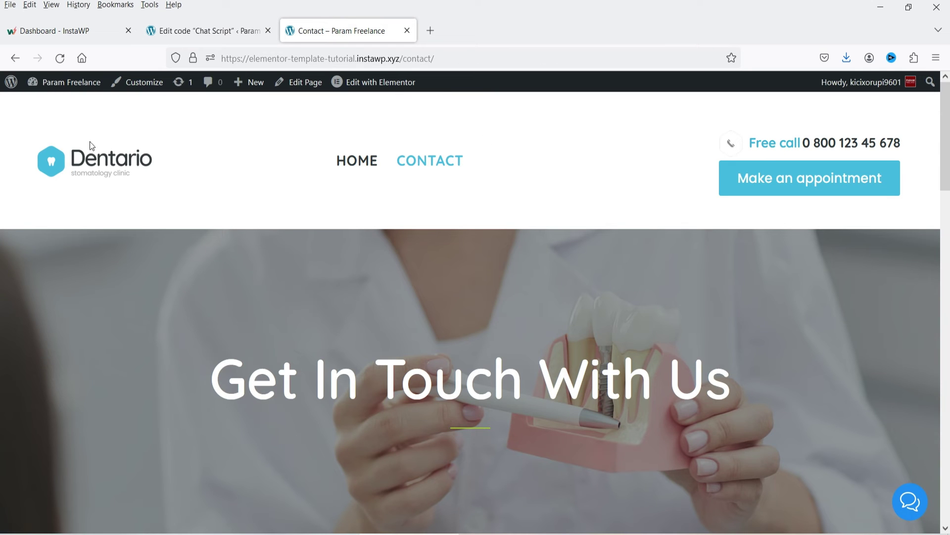
pyautogui.click(60, 58)
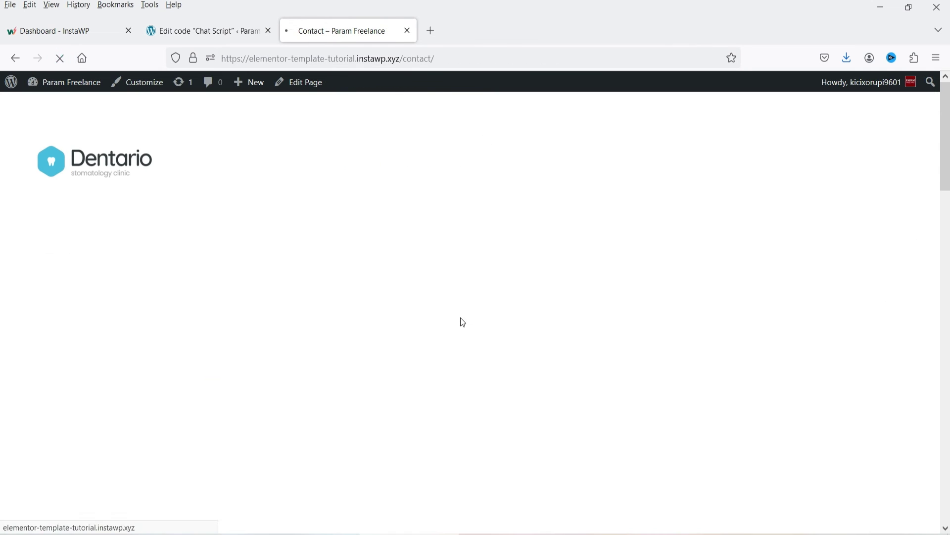
pyautogui.scroll(-5, 891, 416)
pyautogui.scroll(-10, 885, 402)
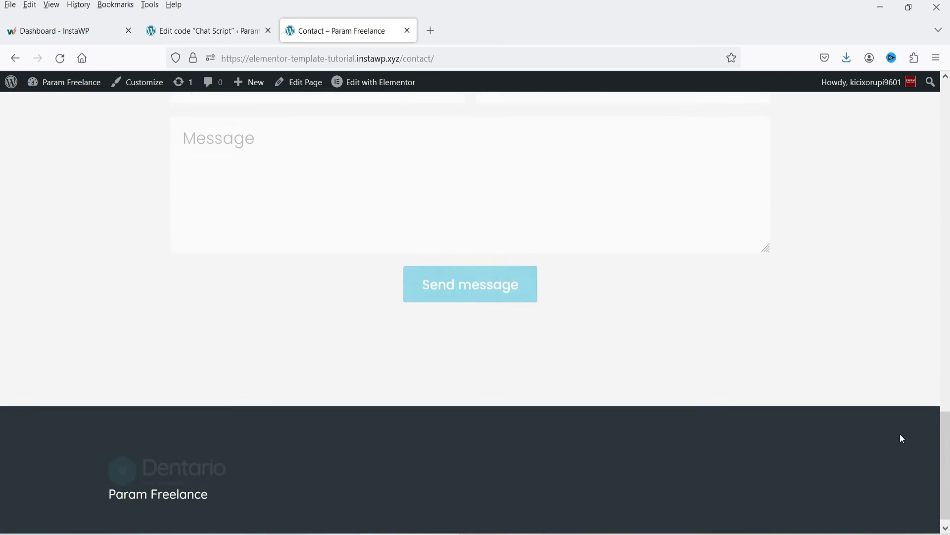
pyautogui.scroll(10, 889, 432)
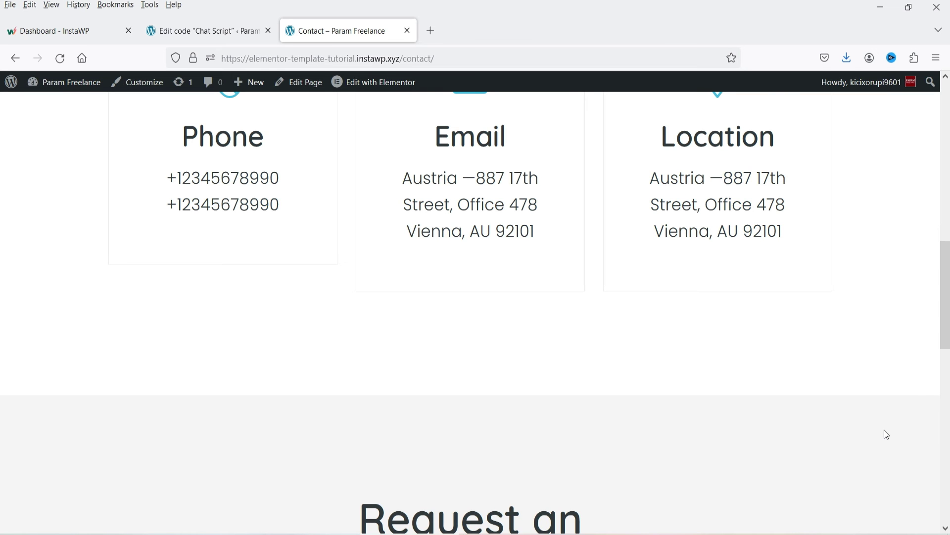
pyautogui.scroll(-5, 891, 431)
pyautogui.scroll(8, 891, 395)
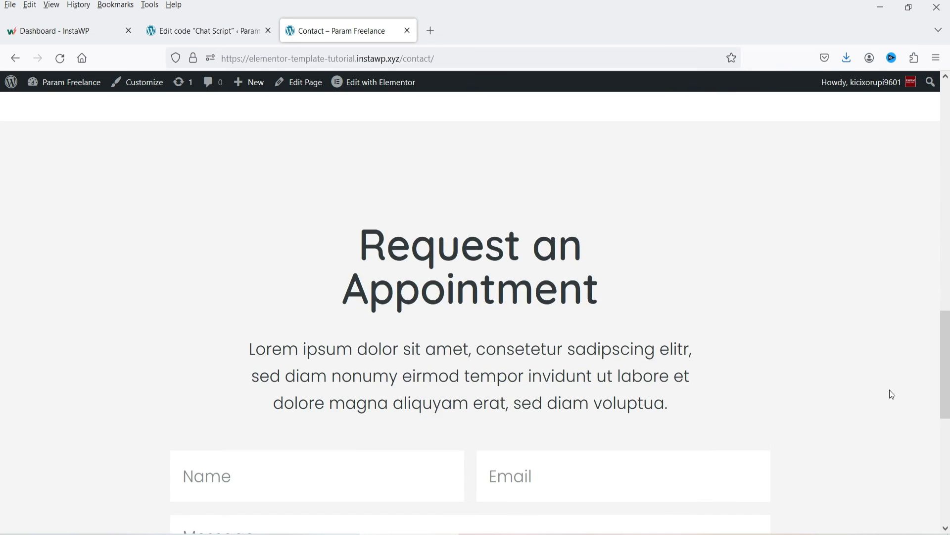
pyautogui.scroll(8, 387, 322)
pyautogui.click(349, 164)
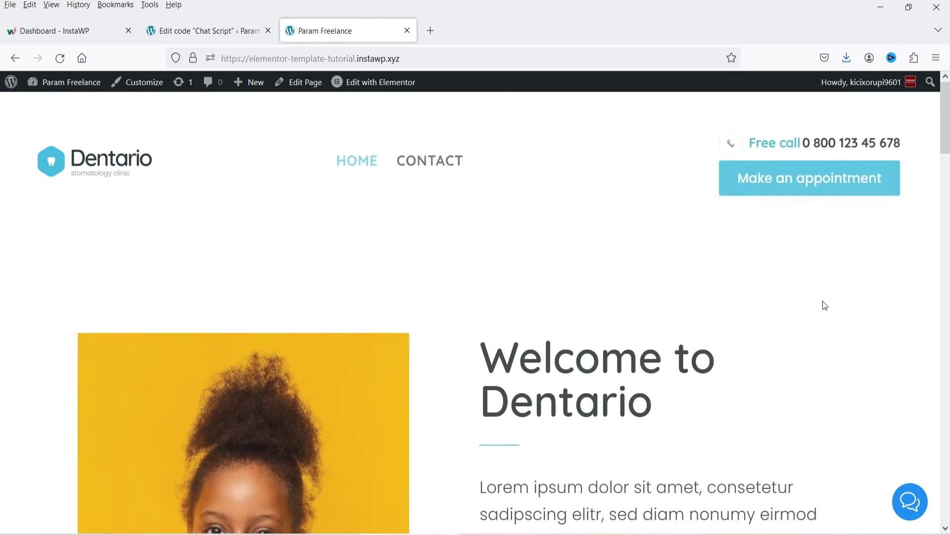
pyautogui.scroll(-8, 823, 305)
pyautogui.click(909, 504)
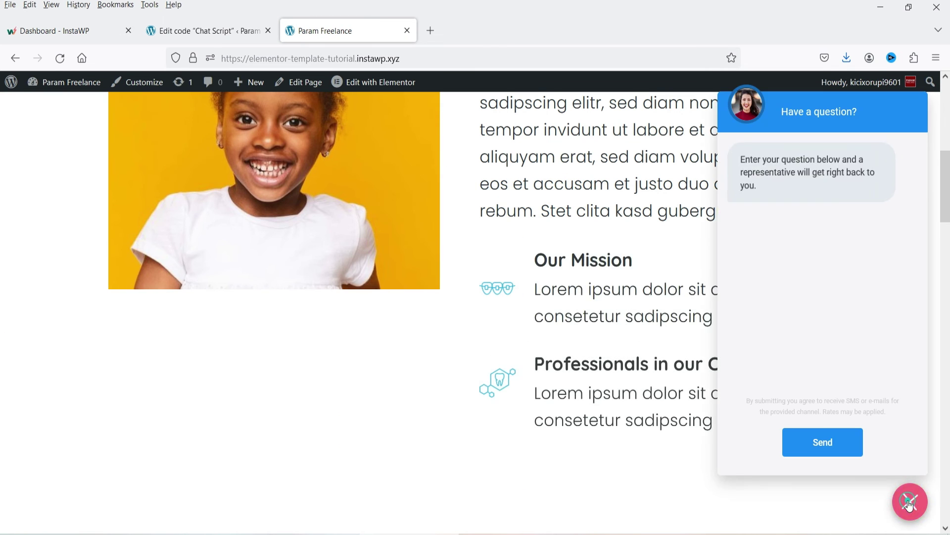
pyautogui.click(910, 502)
pyautogui.click(179, 35)
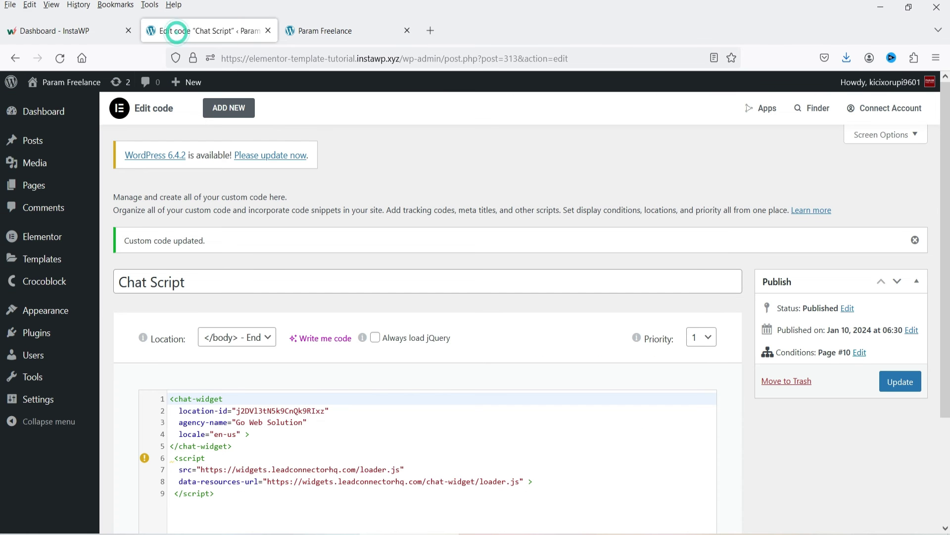
# Step: Replace the Chat Script's Home condition with Entire Site, update it, and view the live homepage
pyautogui.click(860, 353)
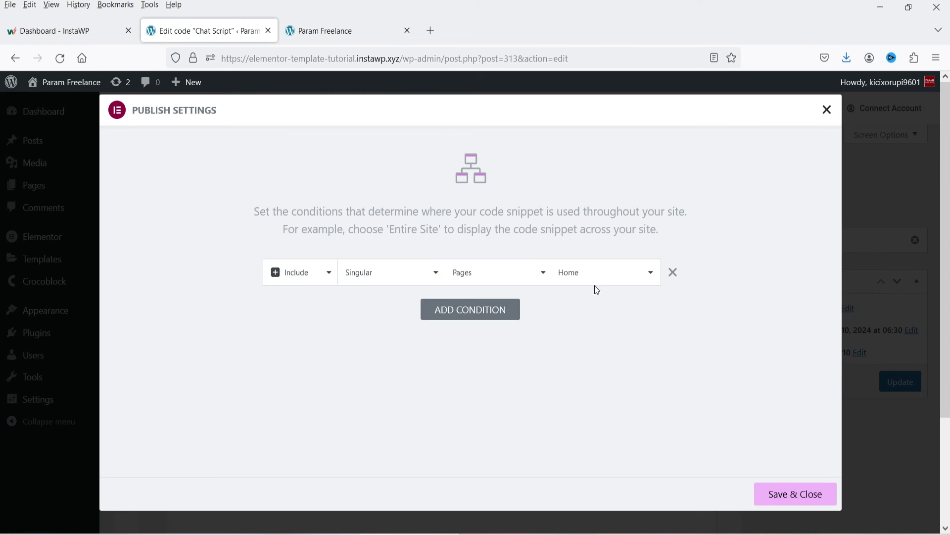
pyautogui.click(674, 273)
pyautogui.click(483, 286)
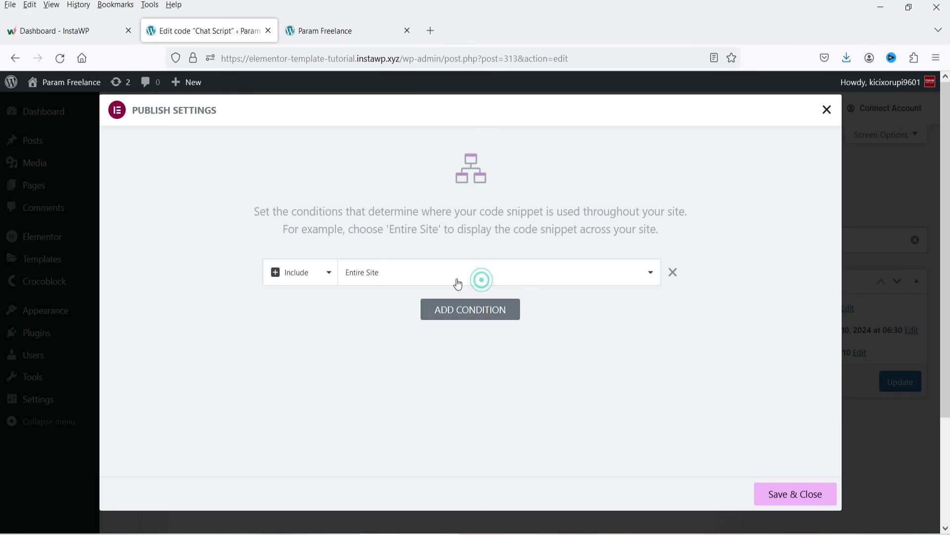
pyautogui.click(797, 495)
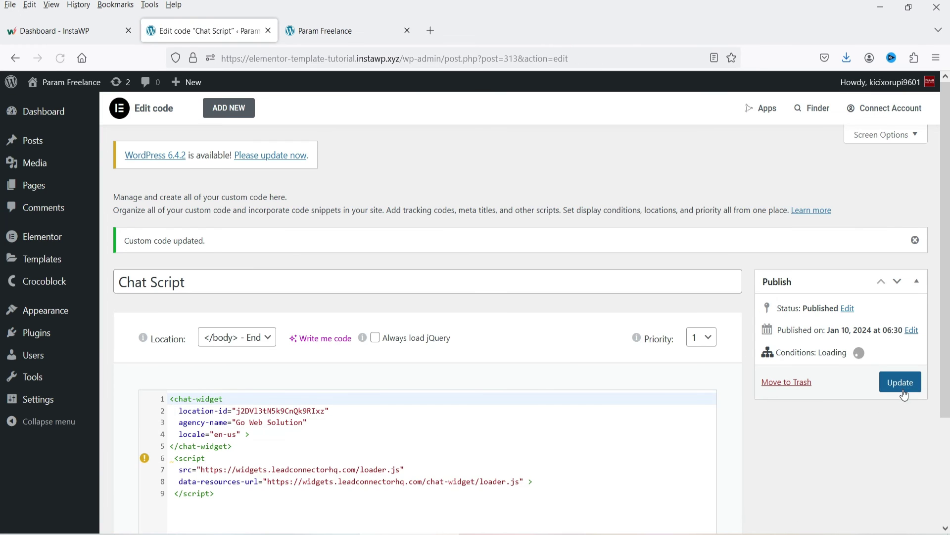
pyautogui.click(903, 383)
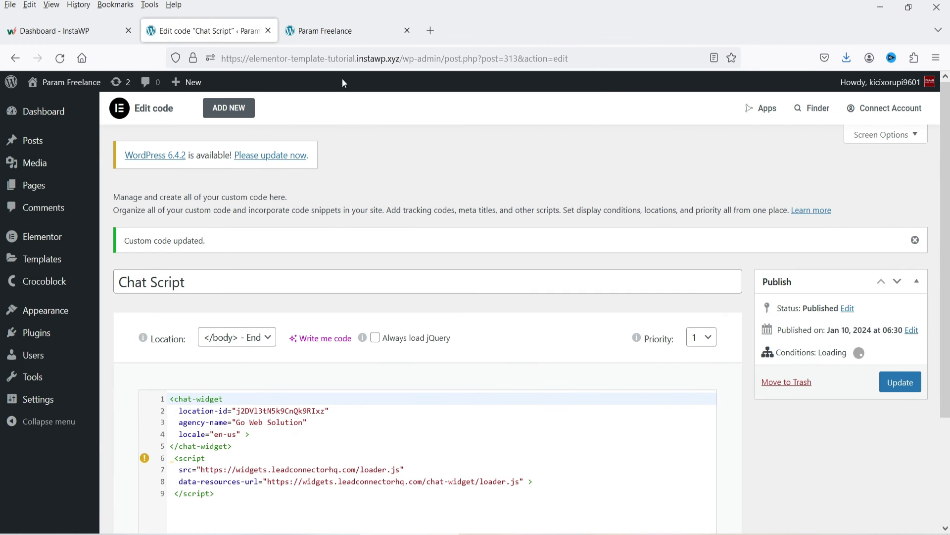
pyautogui.click(325, 31)
# Step: Check that the chat widget opens and closes on the Contact page, then return to the Chat Script editor
pyautogui.scroll(8, 629, 295)
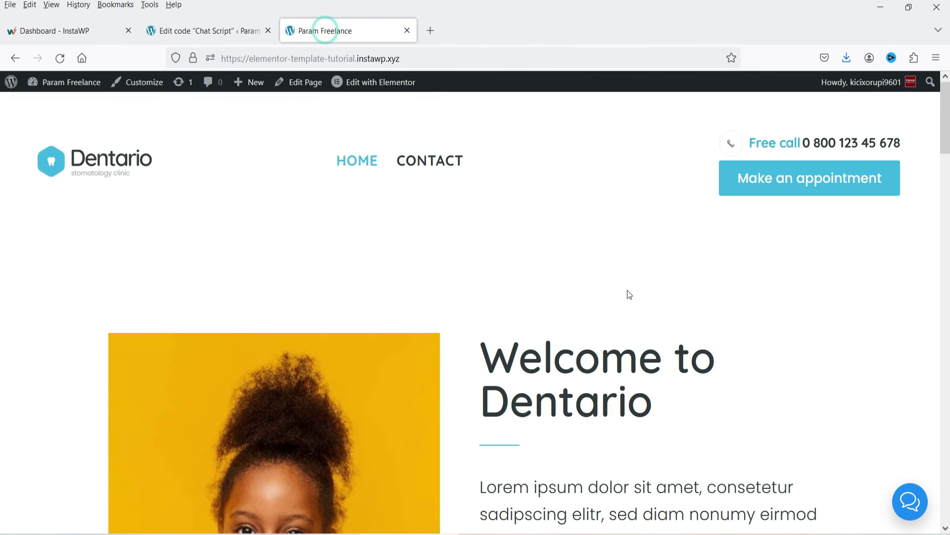
pyautogui.click(464, 165)
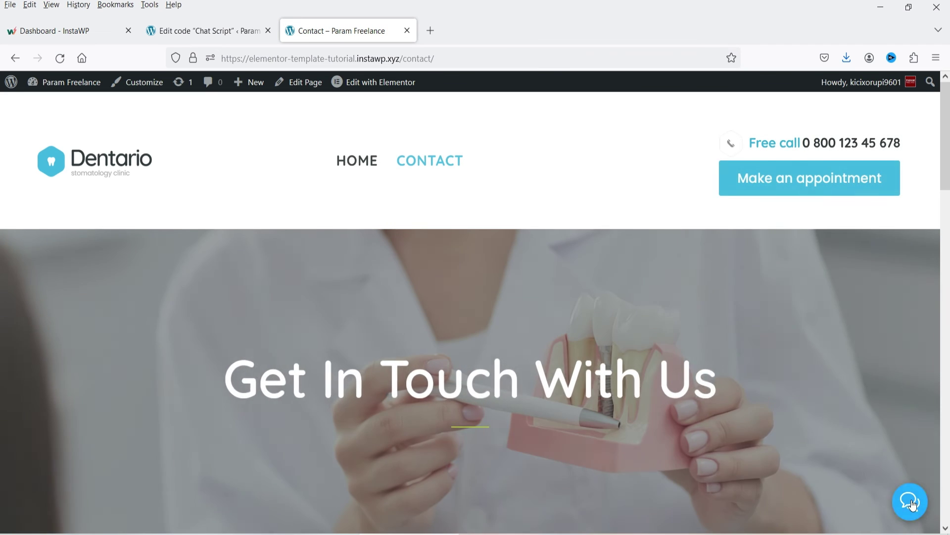
pyautogui.click(911, 502)
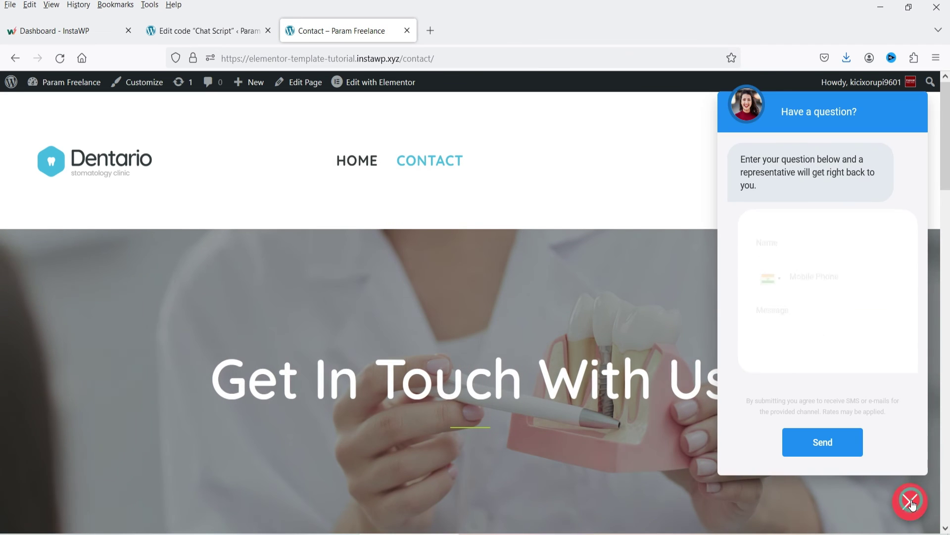
pyautogui.click(911, 502)
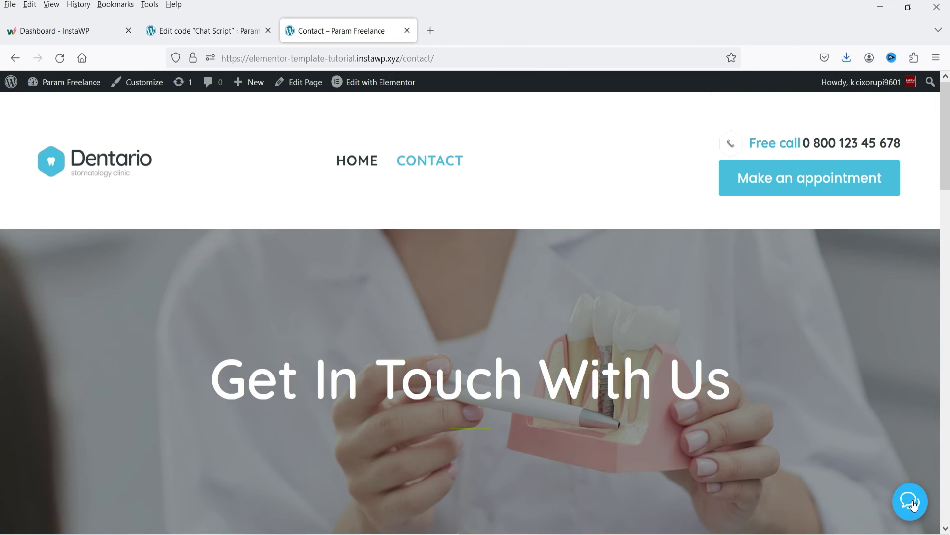
pyautogui.click(193, 28)
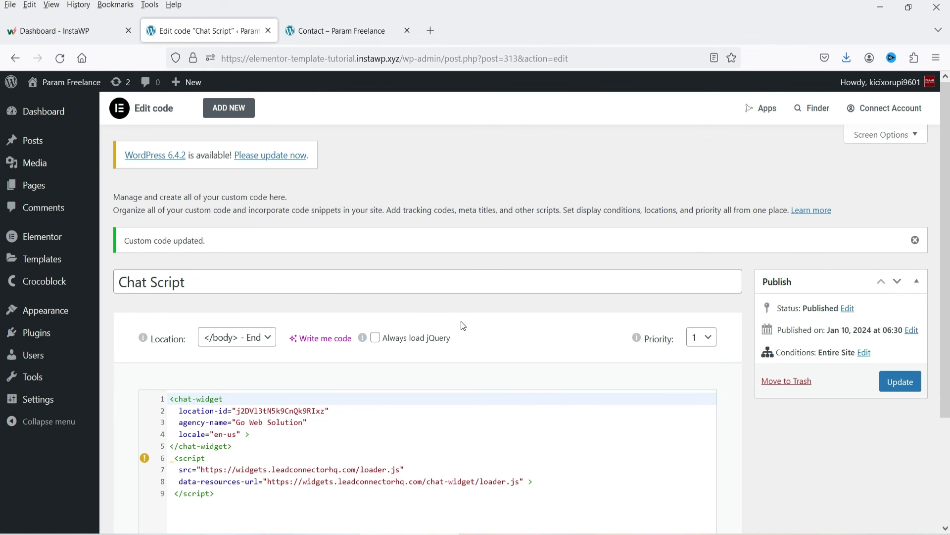